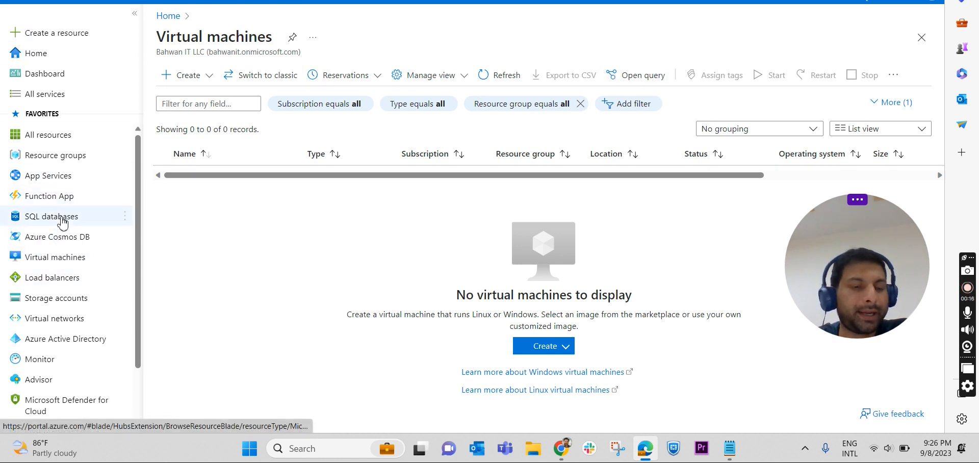
Open Virtual machines from the sidebar and preview the VM creation options
mouse_move(57, 265)
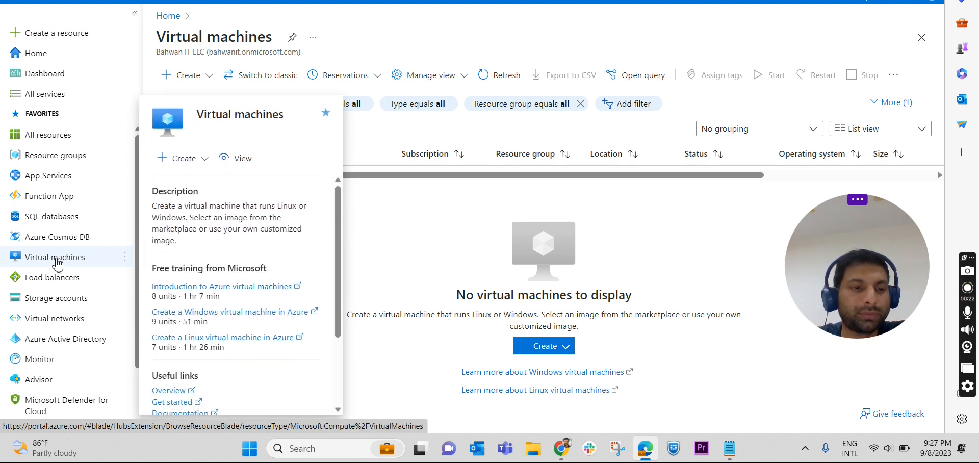
click(57, 265)
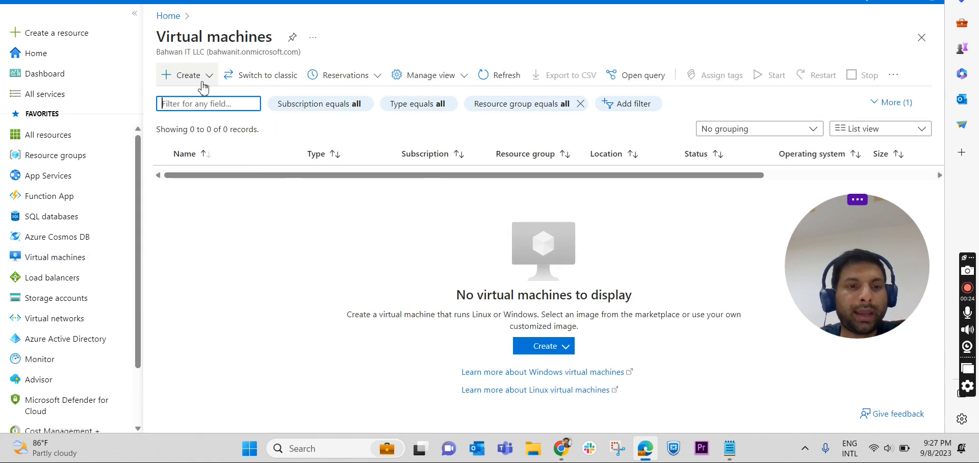
click(202, 85)
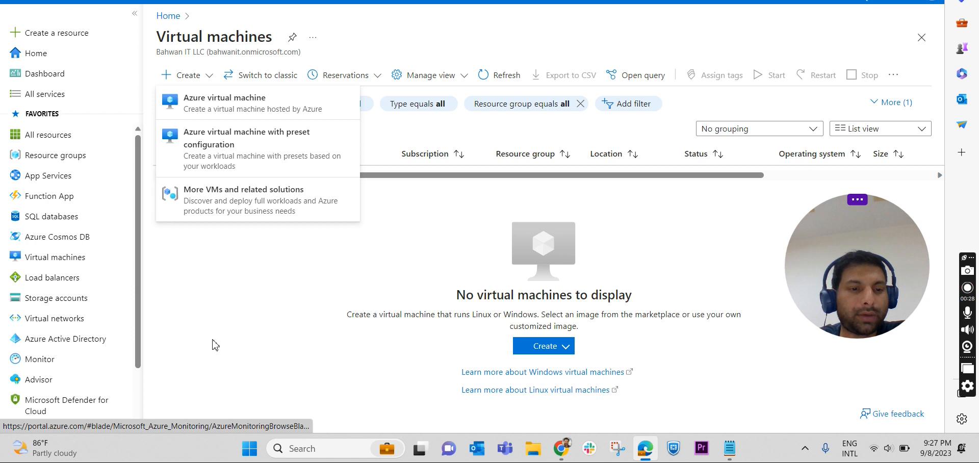
click(212, 345)
Search the portal for Virtual machines, open the service and show its Create options
click(298, 4)
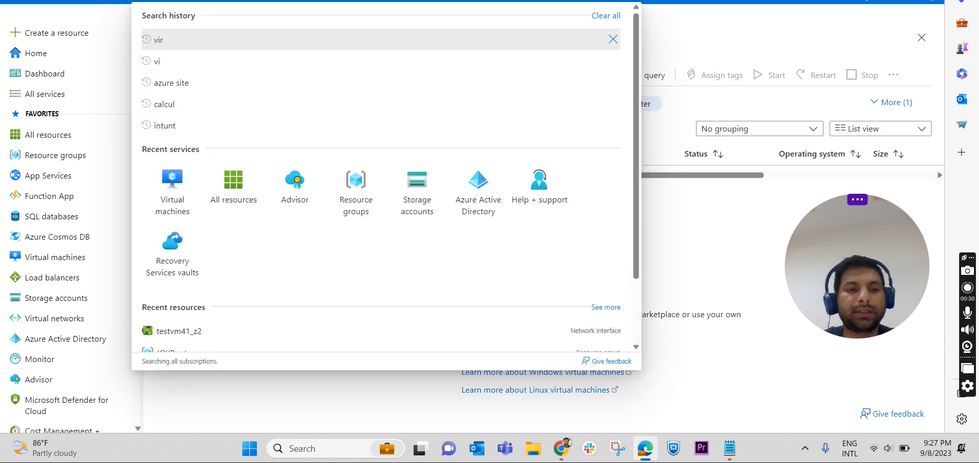
text(vit)
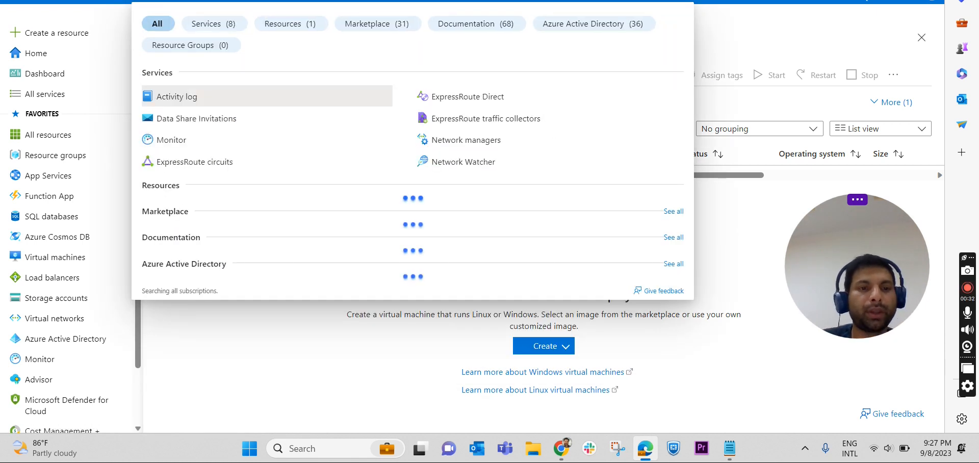
key(BackSpace)
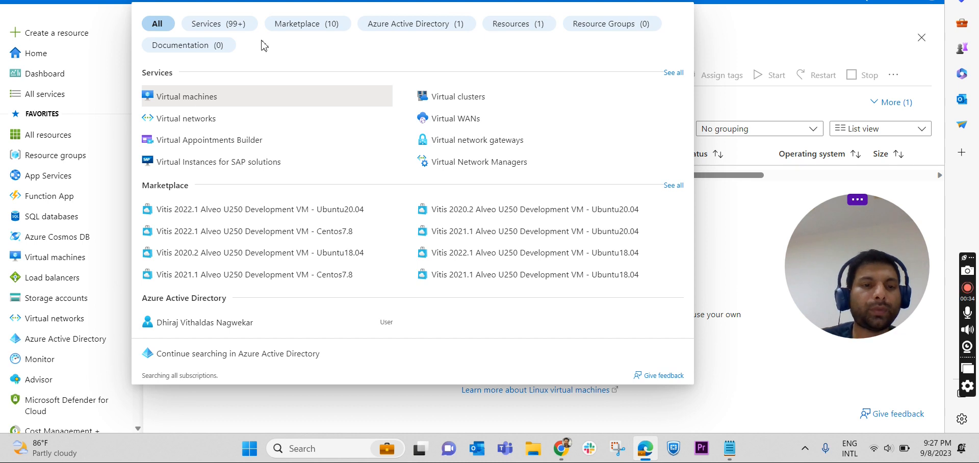
click(197, 96)
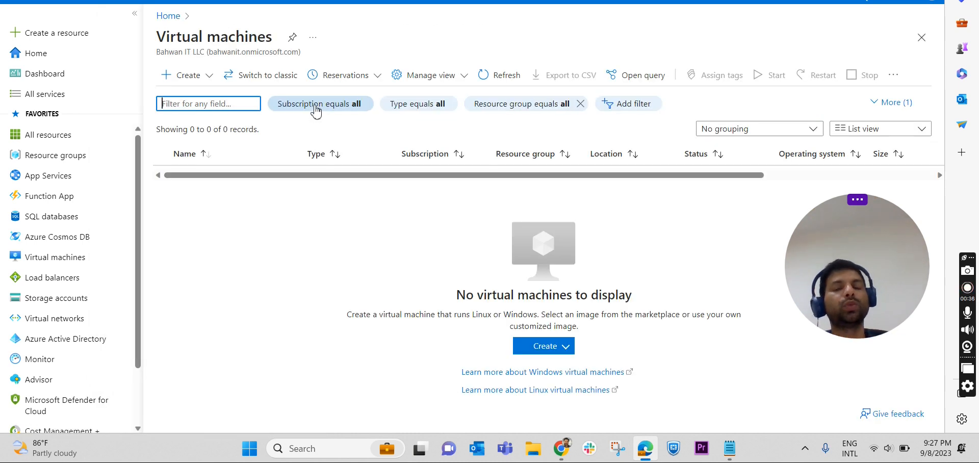
click(572, 346)
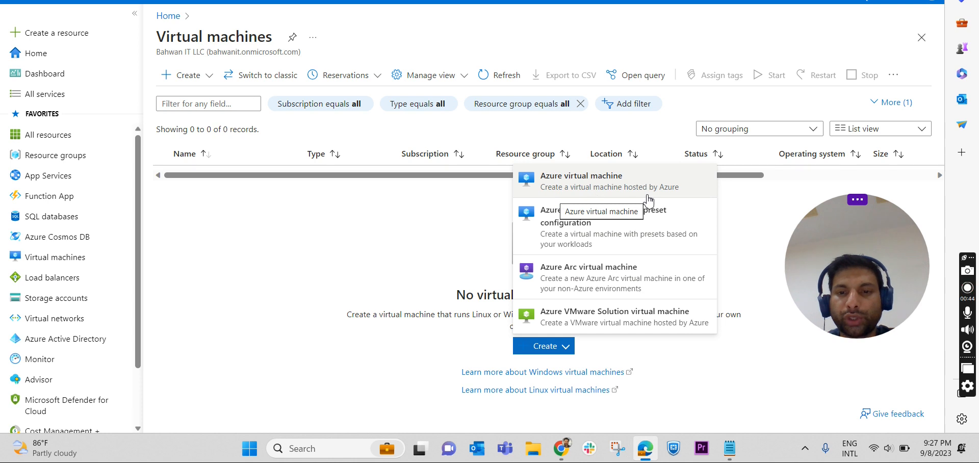
Start an Azure virtual machine with resource group JOYRoute, keeping region (Europe) West Europe
click(657, 190)
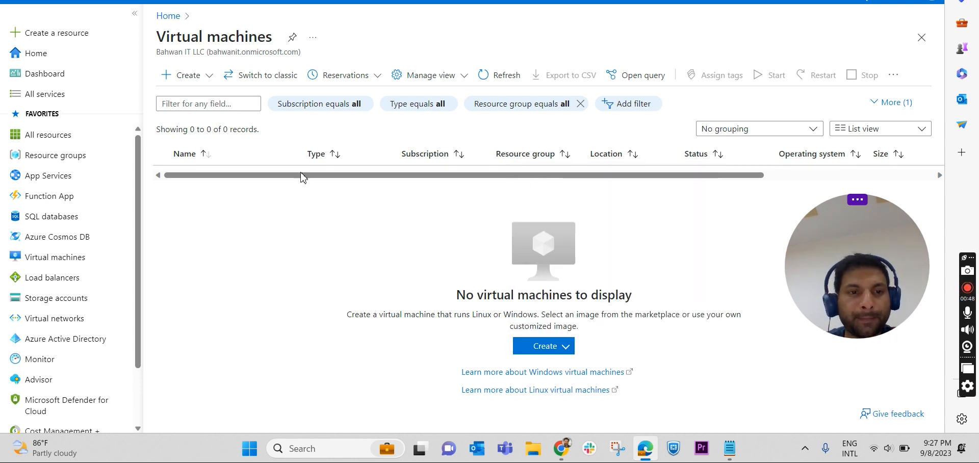
drag(868, 223, 919, 308)
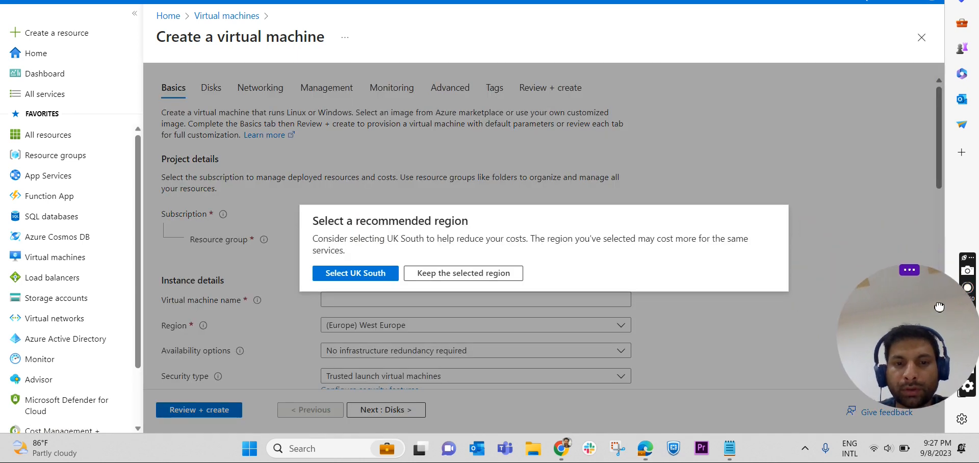
click(500, 277)
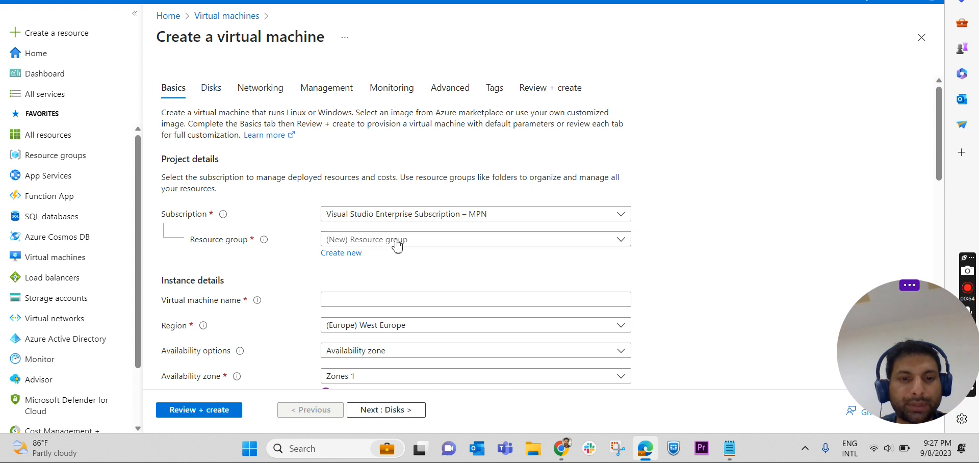
click(438, 243)
click(415, 293)
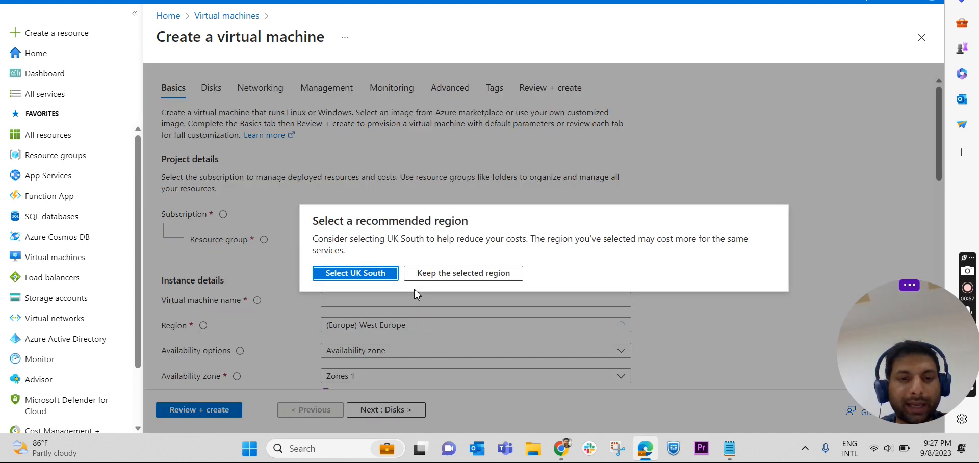
click(464, 278)
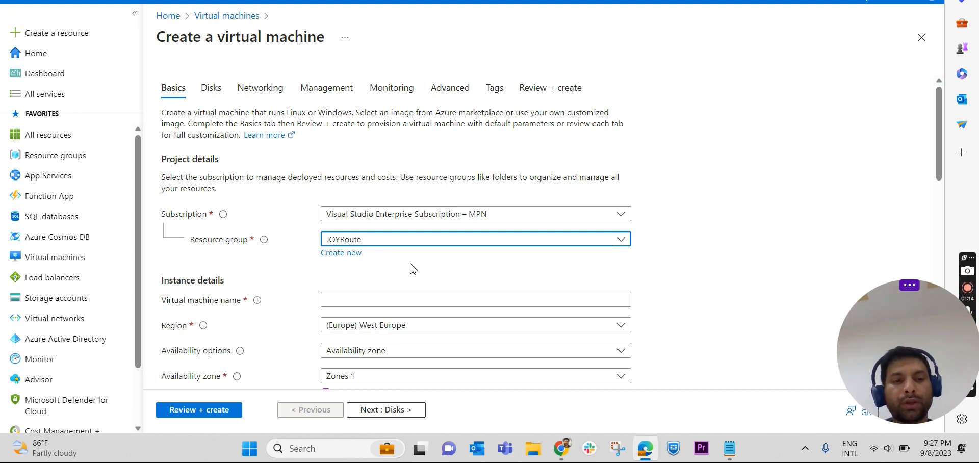
Enter TestVM as the virtual machine name
click(373, 301)
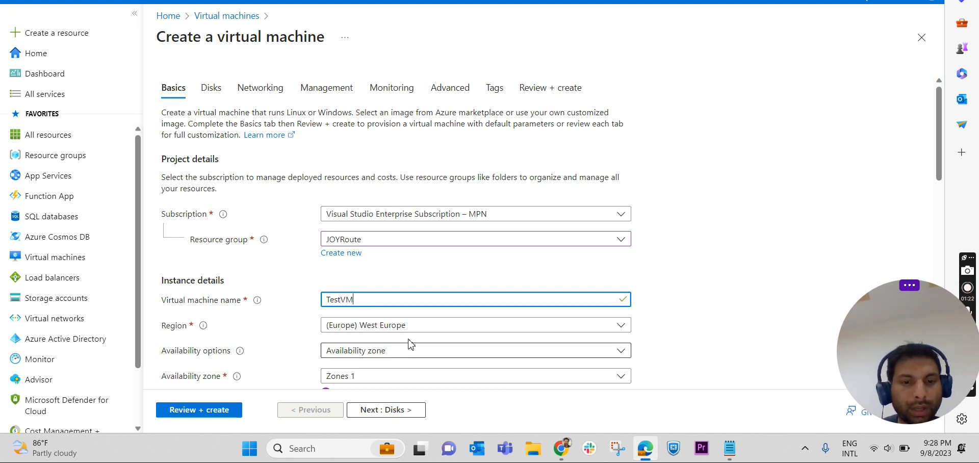
scroll(406, 343, down, 2)
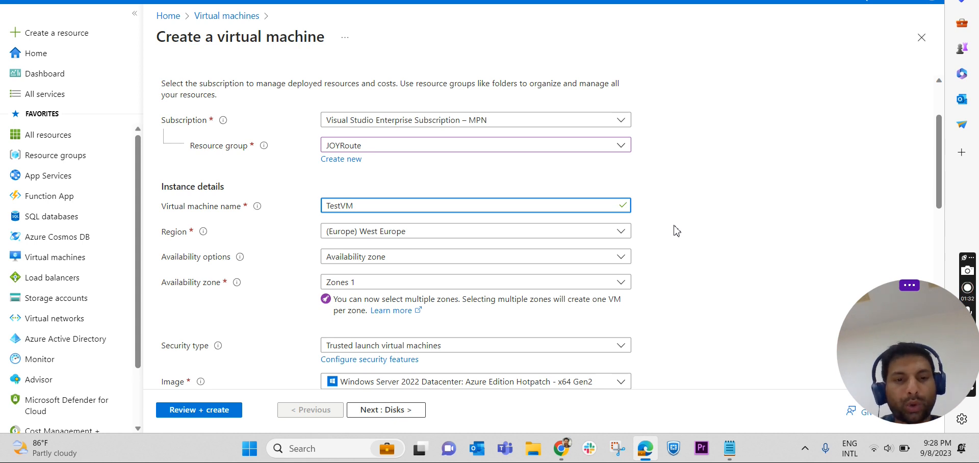
scroll(688, 234, down, 2)
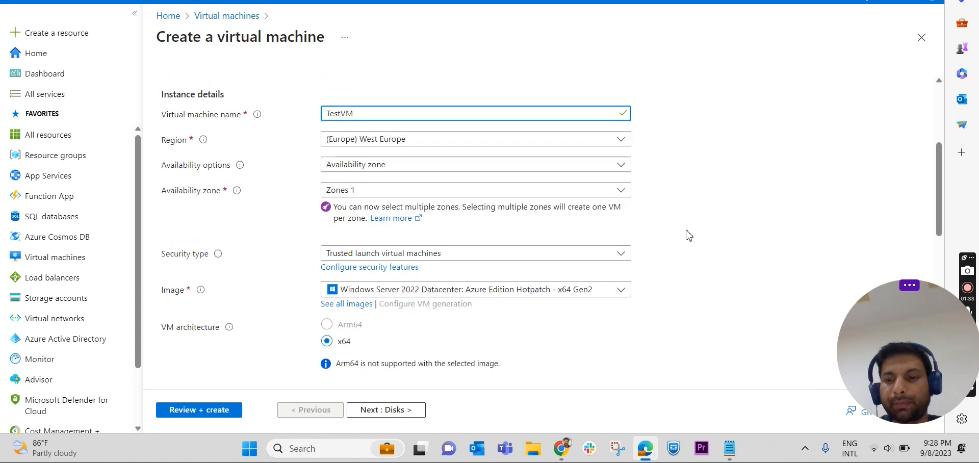
Set the availability zone to Zone 2 only and review the image and size
click(531, 188)
click(332, 228)
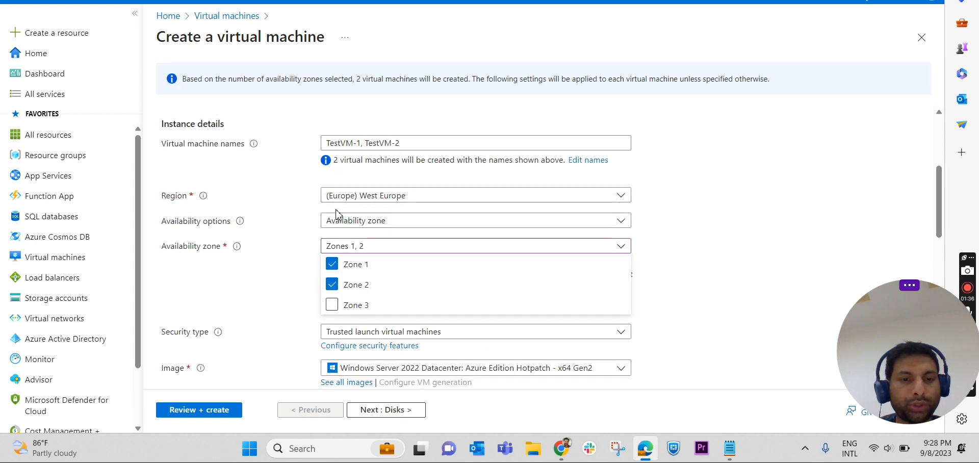
click(336, 271)
scroll(510, 295, down, 4)
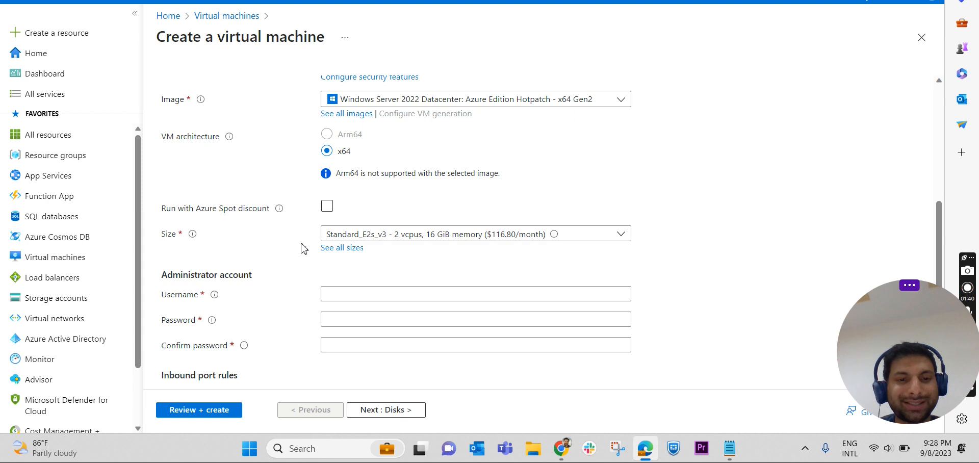
scroll(437, 230, up, 2)
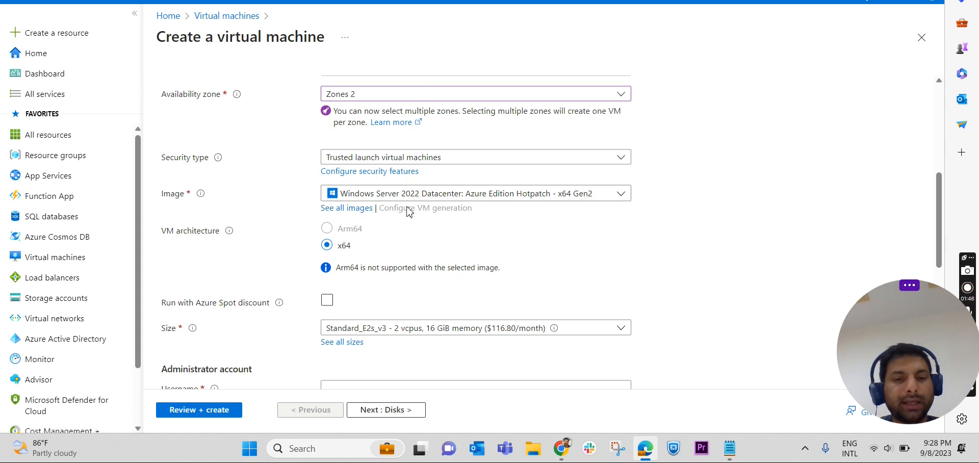
scroll(492, 222, down, 3)
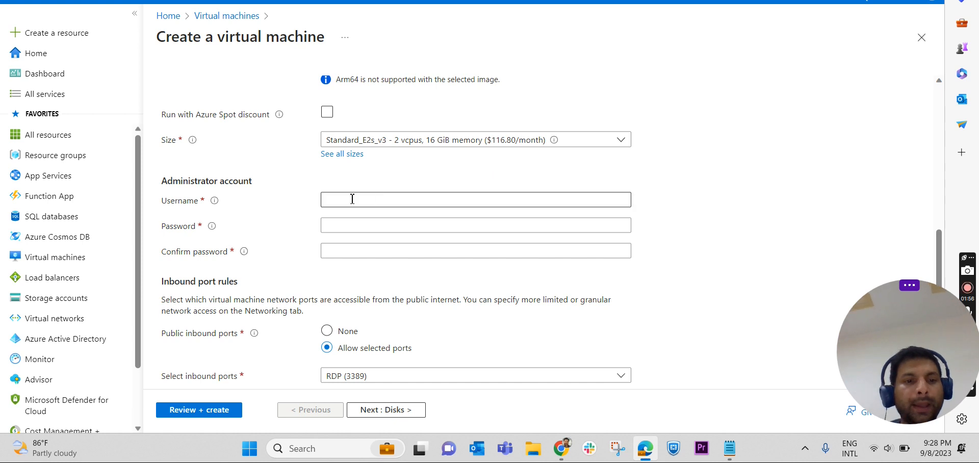
Enter the administrator username, the password and the matching confirmation password
click(378, 198)
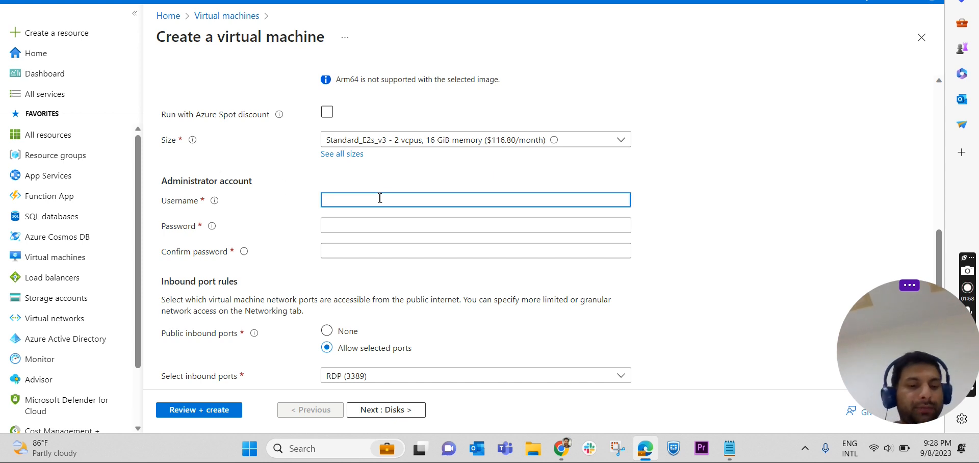
text(Administrator)
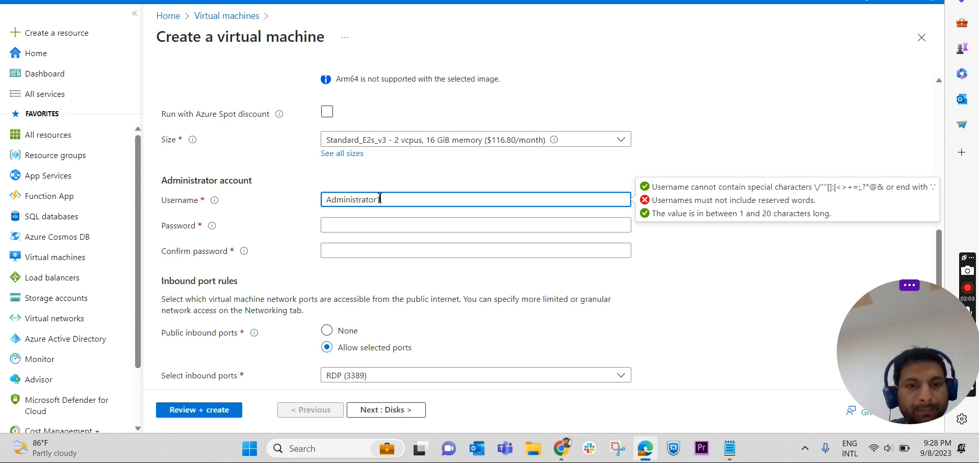
key(Tab)
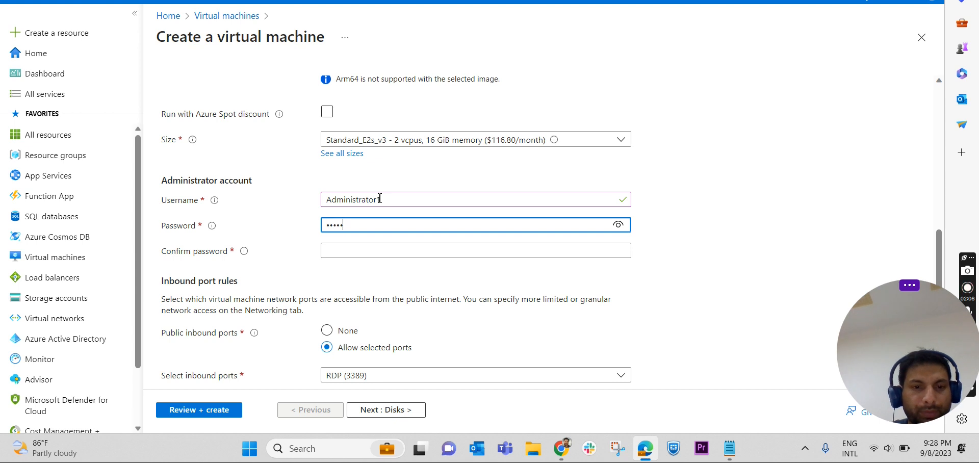
text(o)
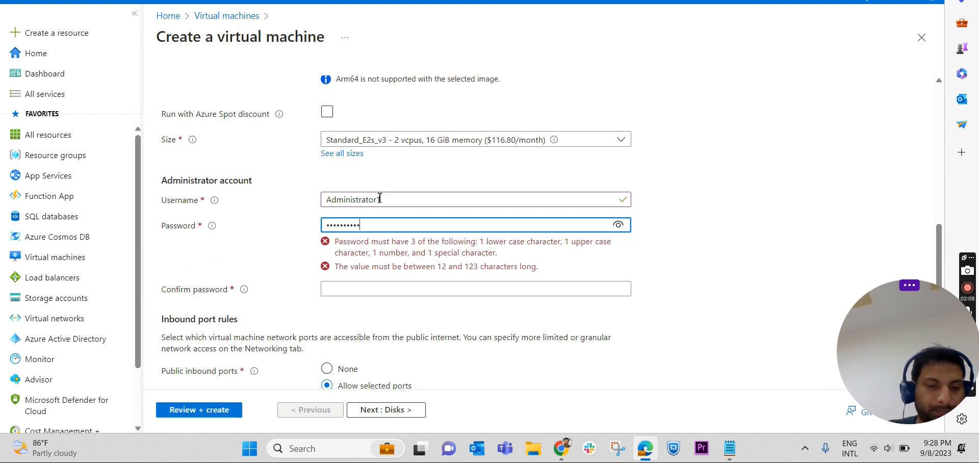
key(Tab)
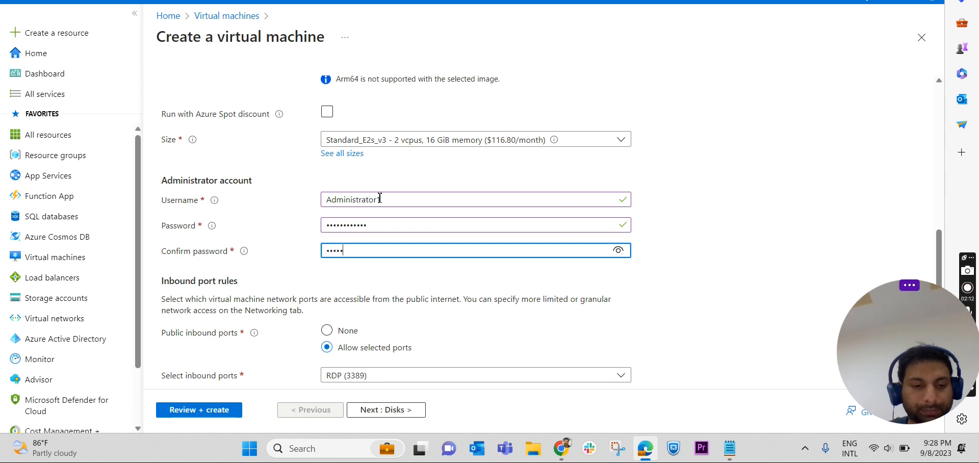
text(o)
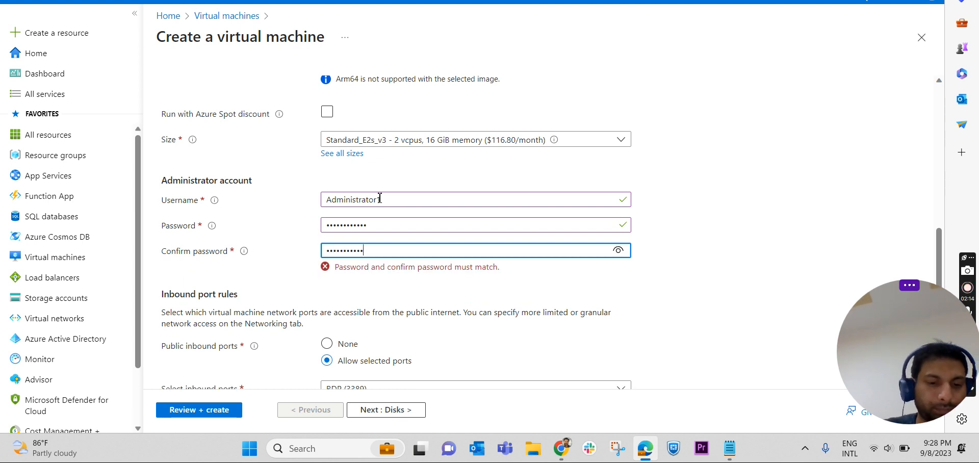
Keep RDP (3389) as the only inbound port and continue to the Disks tab
scroll(415, 227, down, 3)
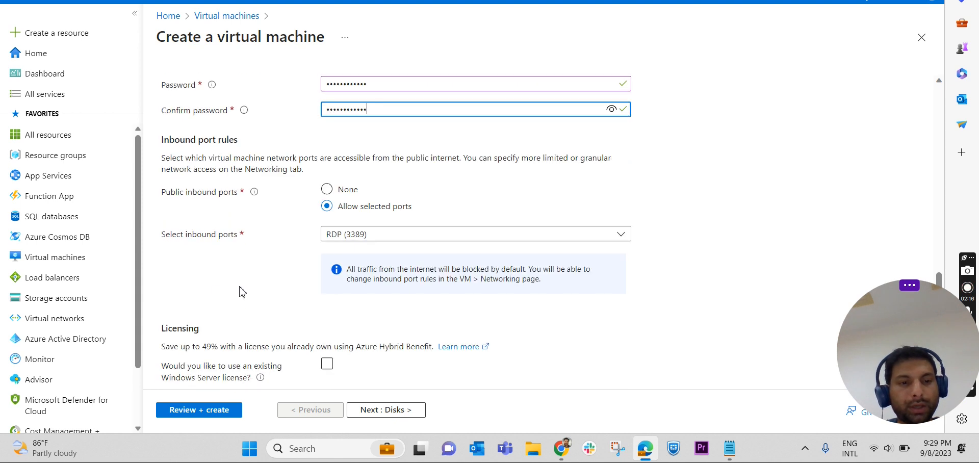
click(367, 237)
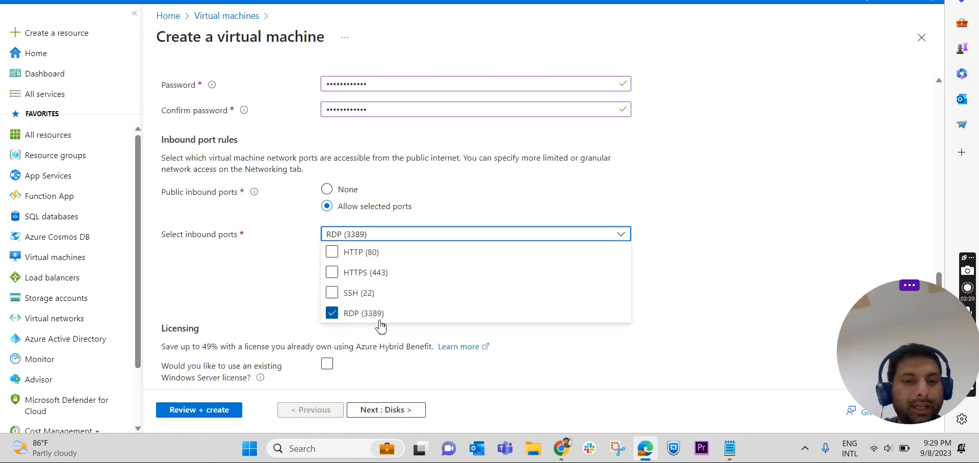
click(359, 255)
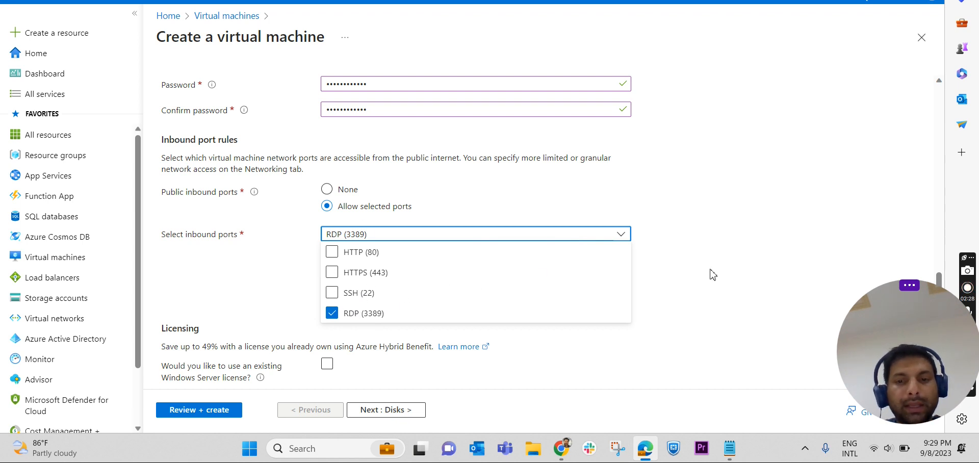
click(692, 265)
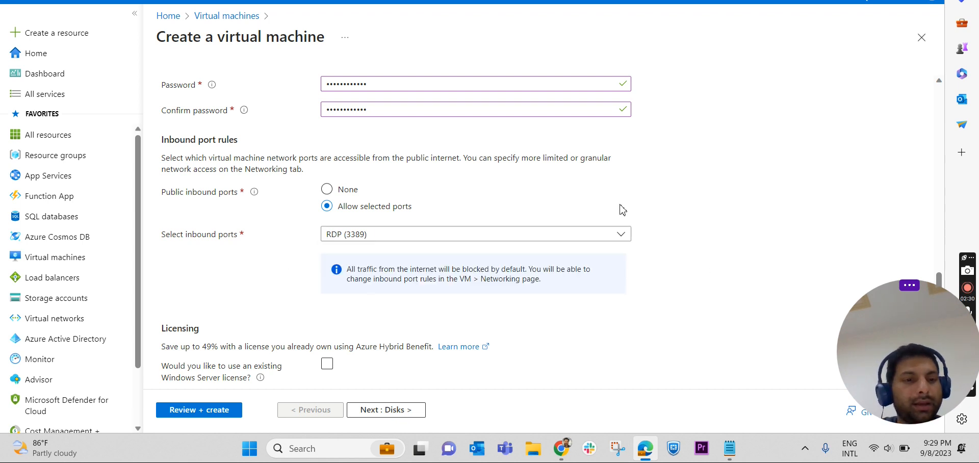
scroll(619, 211, down, 1)
click(388, 412)
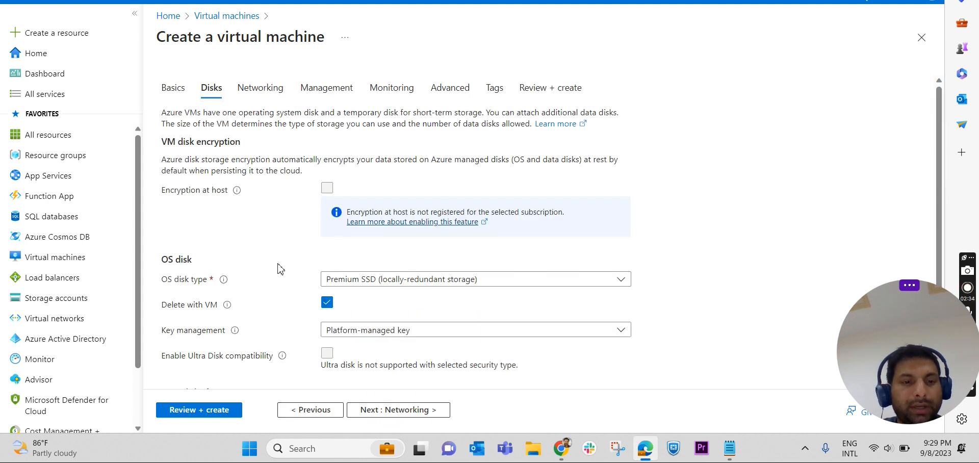
Review the OS disk type choices and keep Premium SSD
click(481, 284)
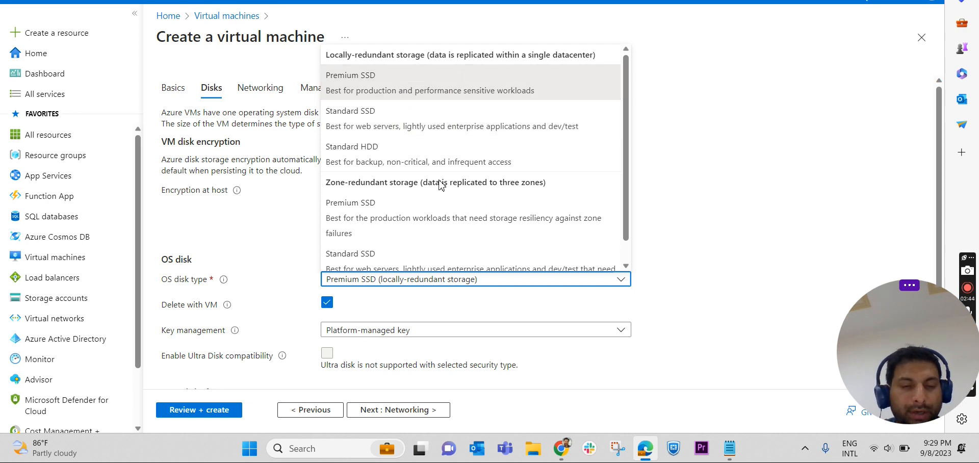
scroll(454, 188, down, 1)
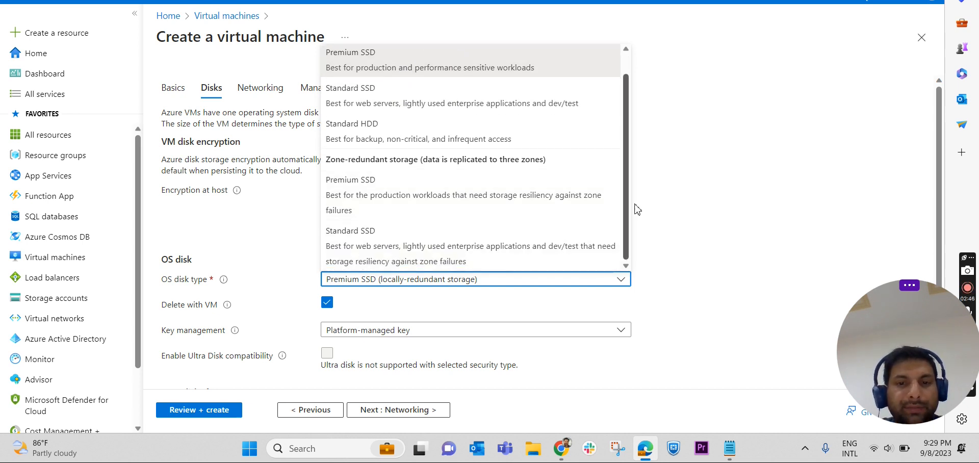
scroll(491, 179, up, 1)
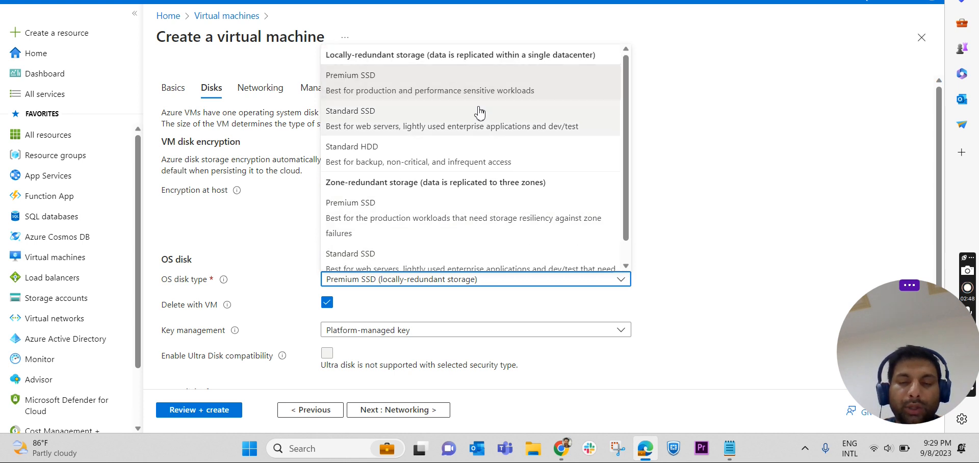
click(701, 181)
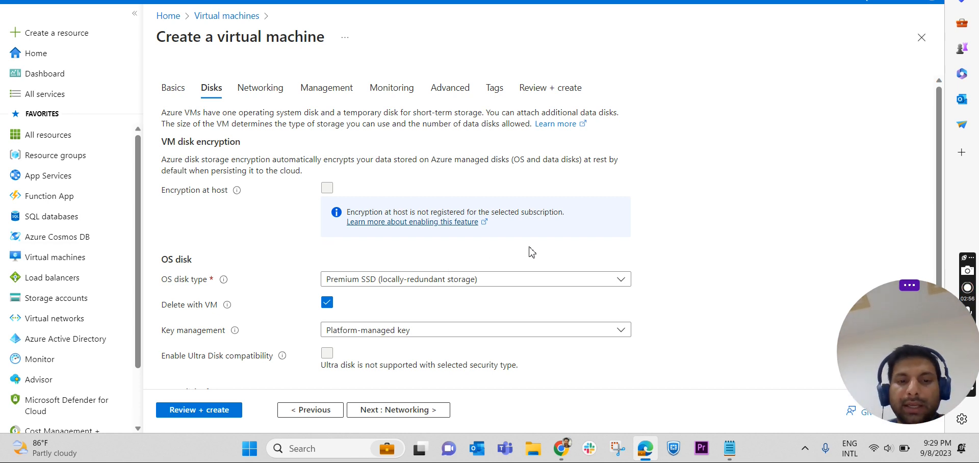
Leave Delete with VM enabled for the OS disk and continue to Networking
scroll(532, 252, down, 1)
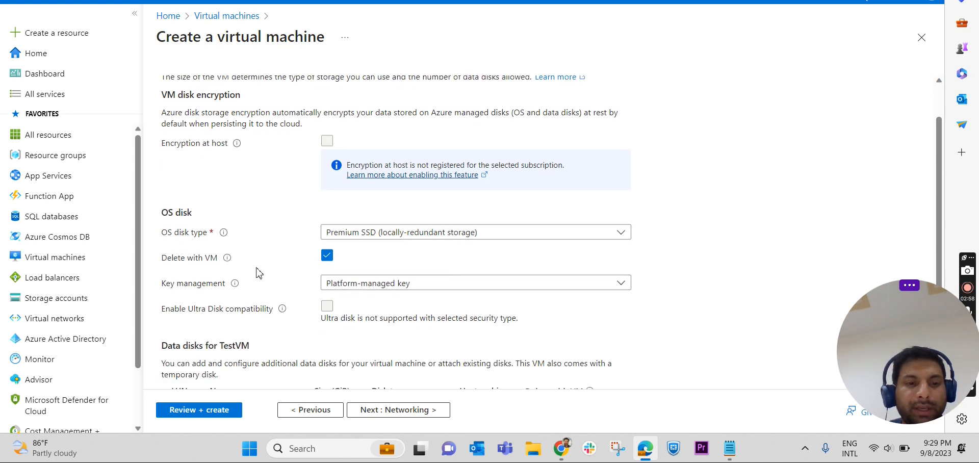
click(327, 256)
click(326, 257)
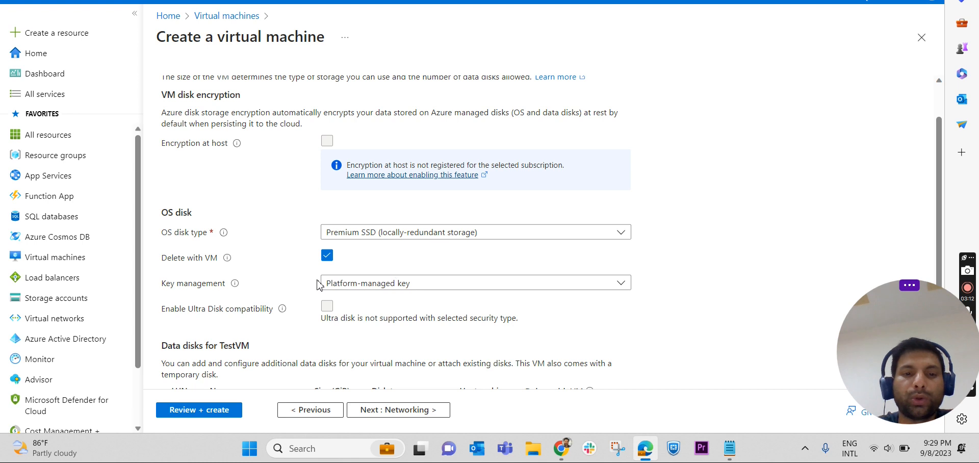
scroll(351, 273, down, 2)
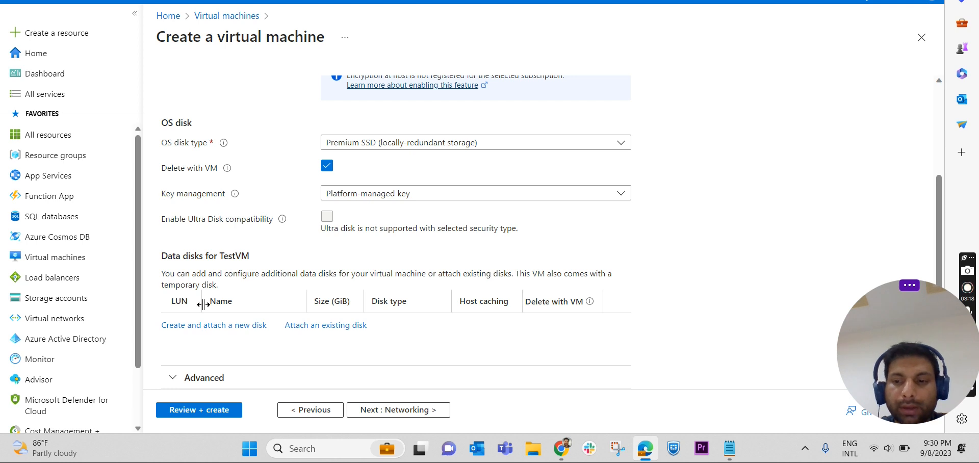
click(401, 410)
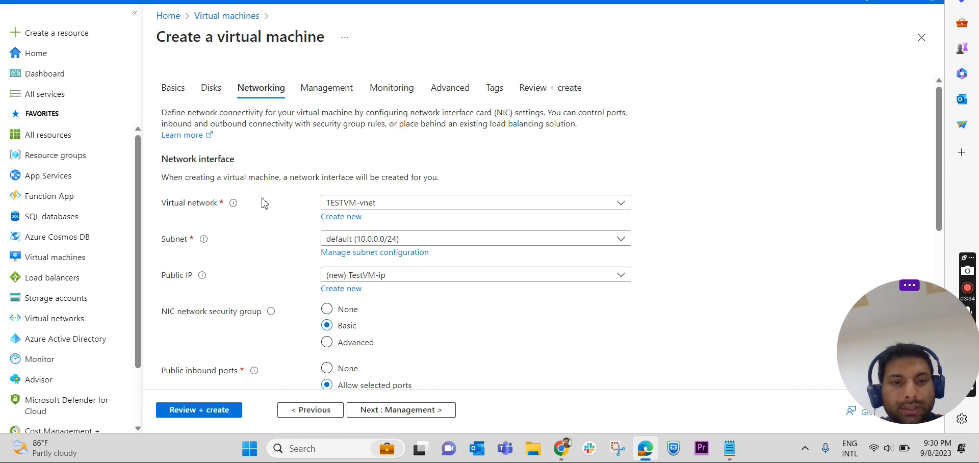
click(336, 217)
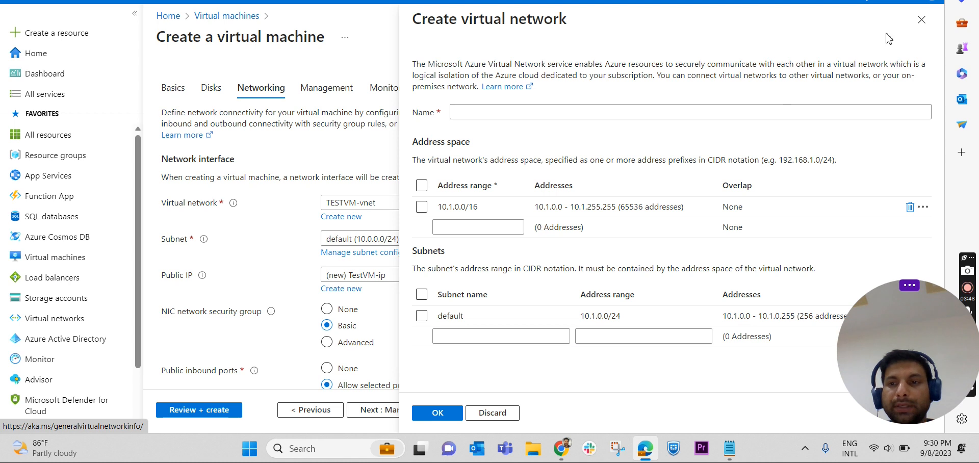
click(918, 23)
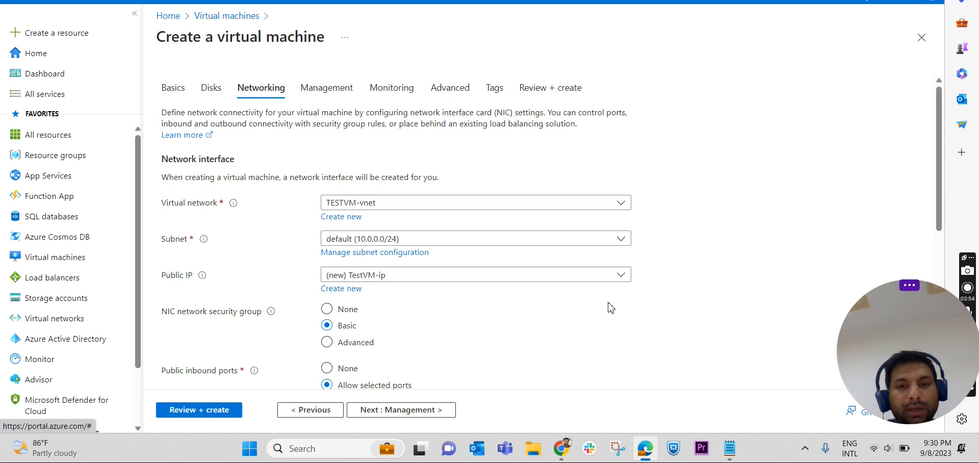
click(618, 208)
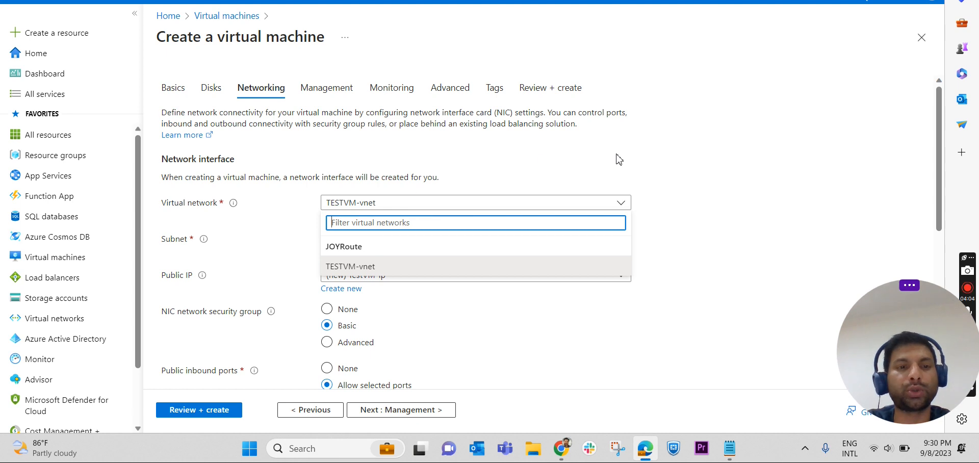
click(636, 160)
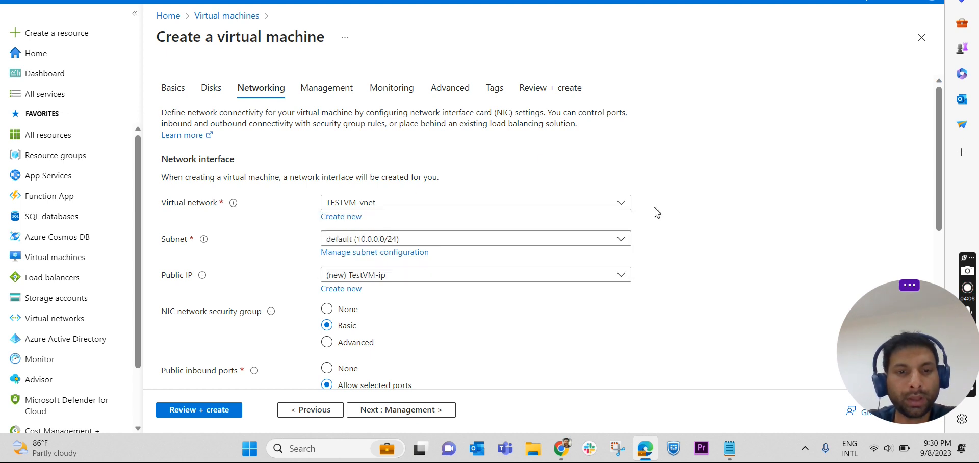
scroll(580, 223, down, 2)
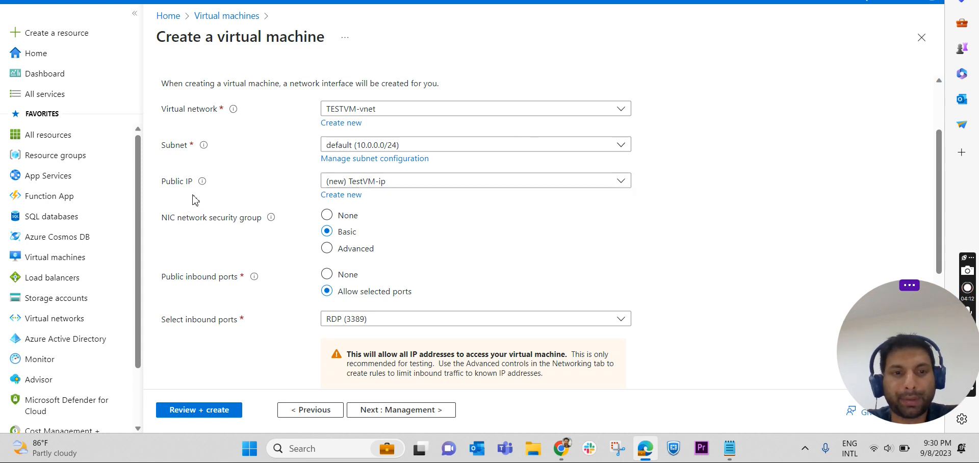
click(393, 183)
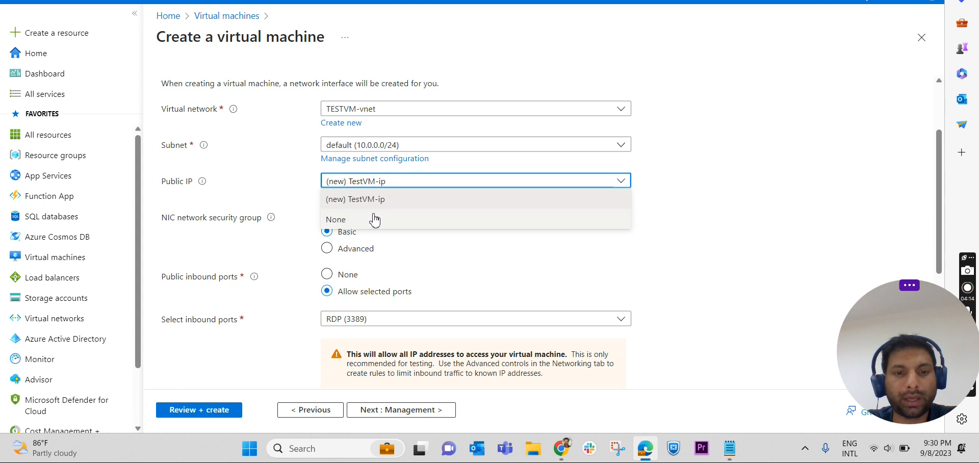
click(447, 206)
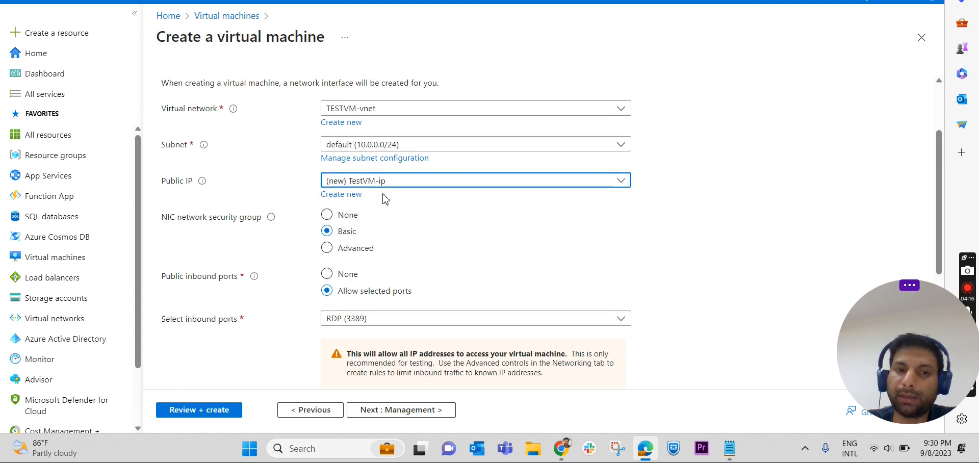
click(462, 186)
click(374, 220)
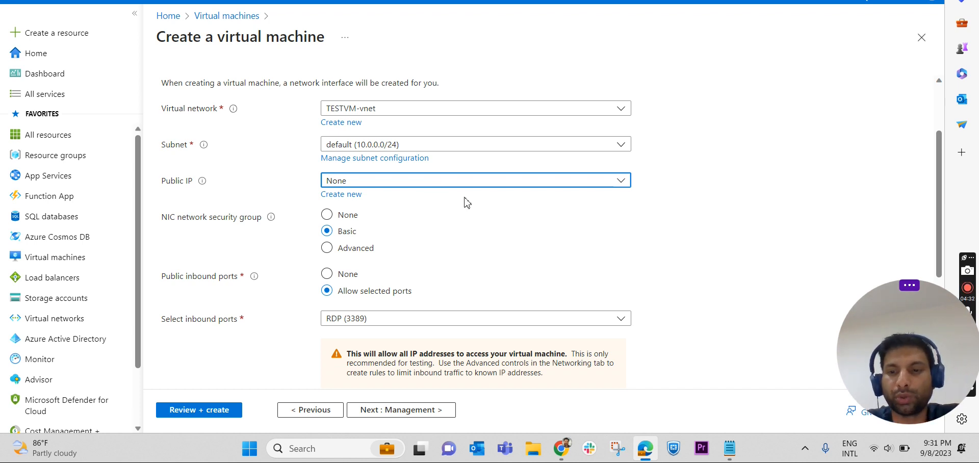
click(469, 182)
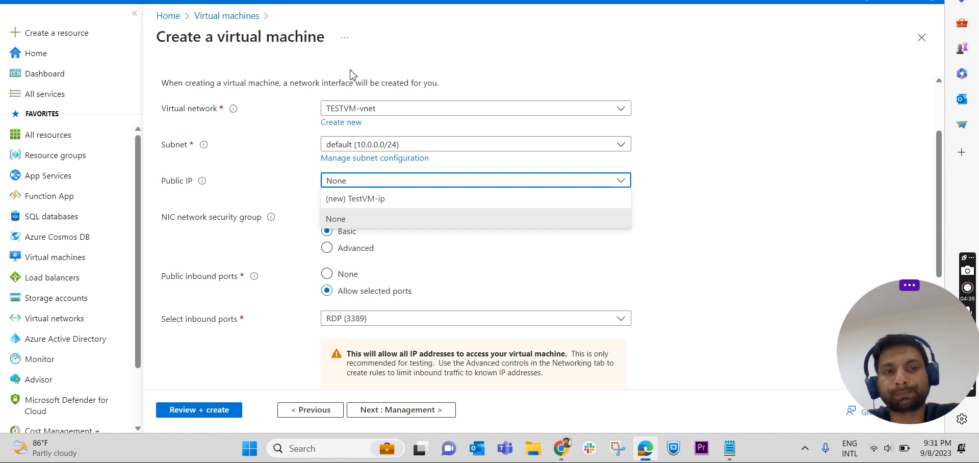
click(384, 203)
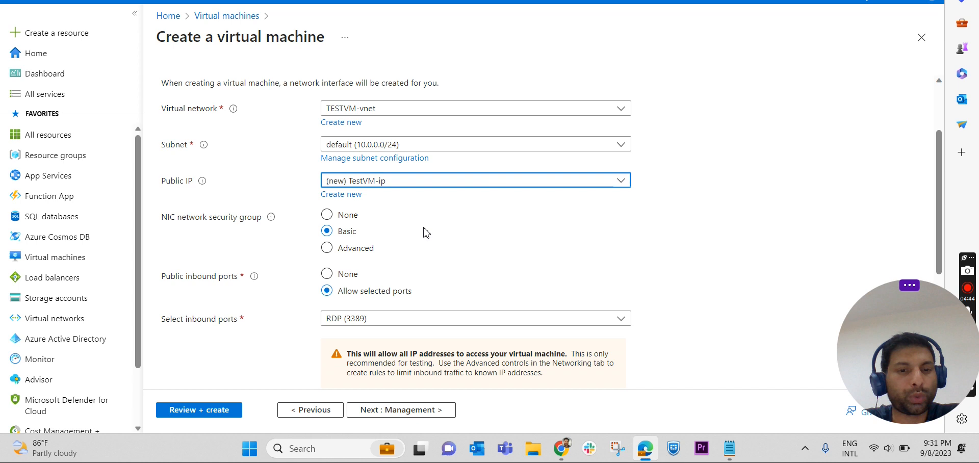
scroll(437, 229, down, 1)
scroll(306, 219, down, 1)
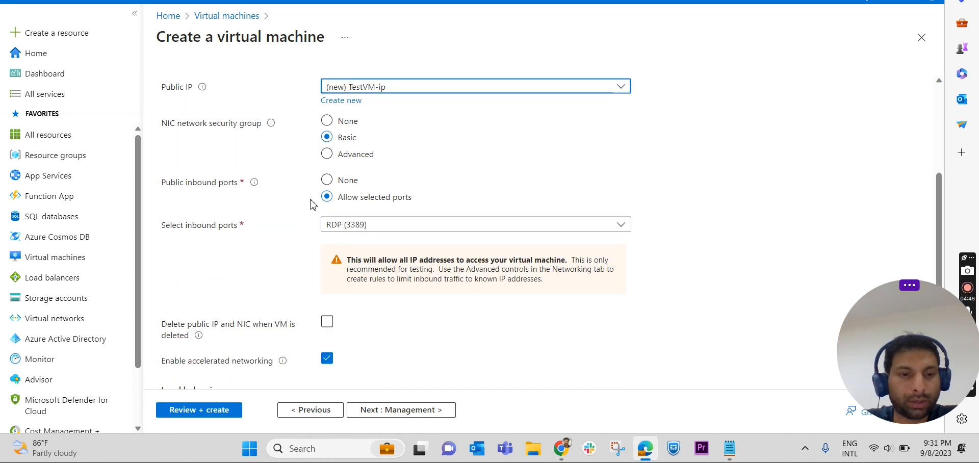
scroll(312, 209, down, 3)
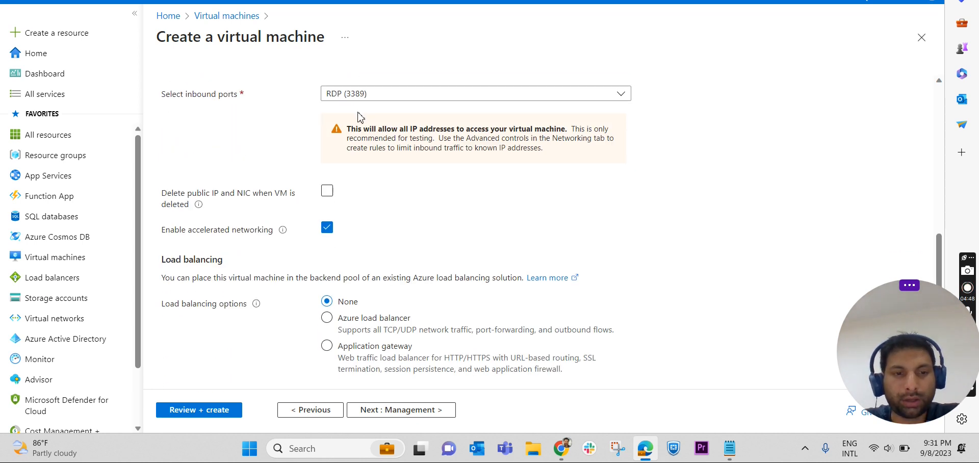
On Management, keep auto-shutdown enabled and set the shutdown time to 9:00:00 PM
click(414, 405)
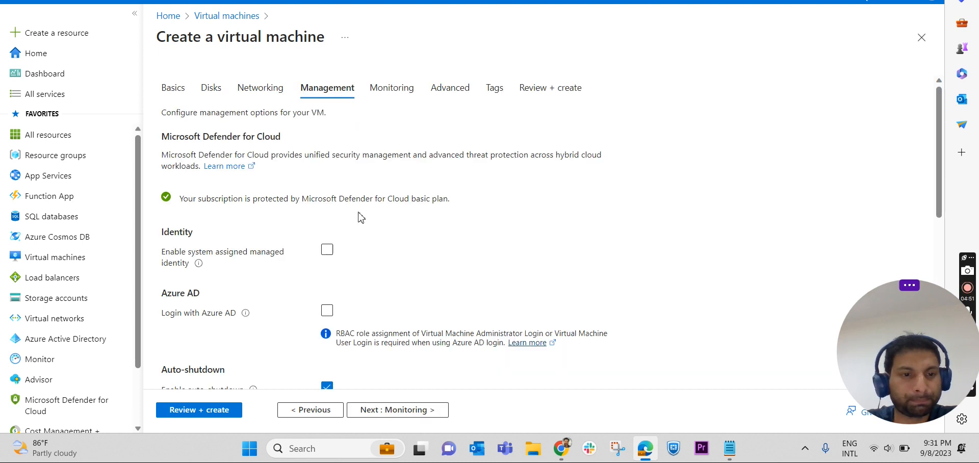
scroll(362, 222, down, 5)
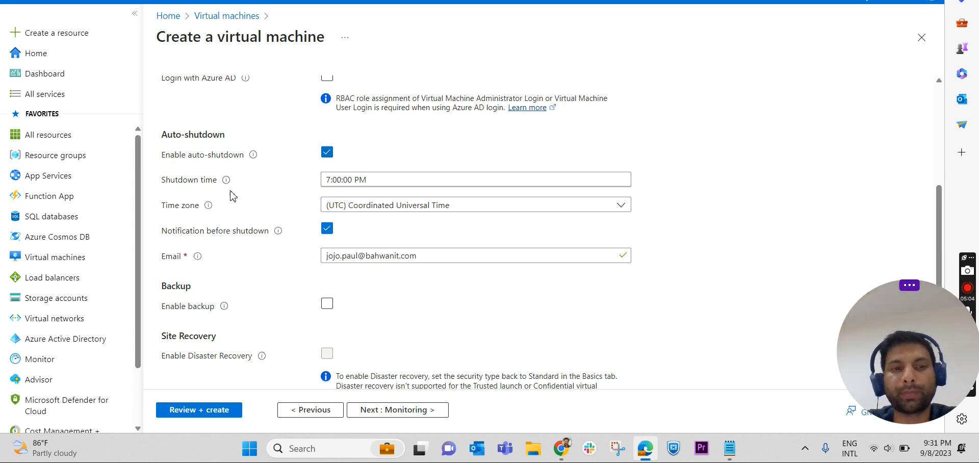
drag(369, 184, 312, 187)
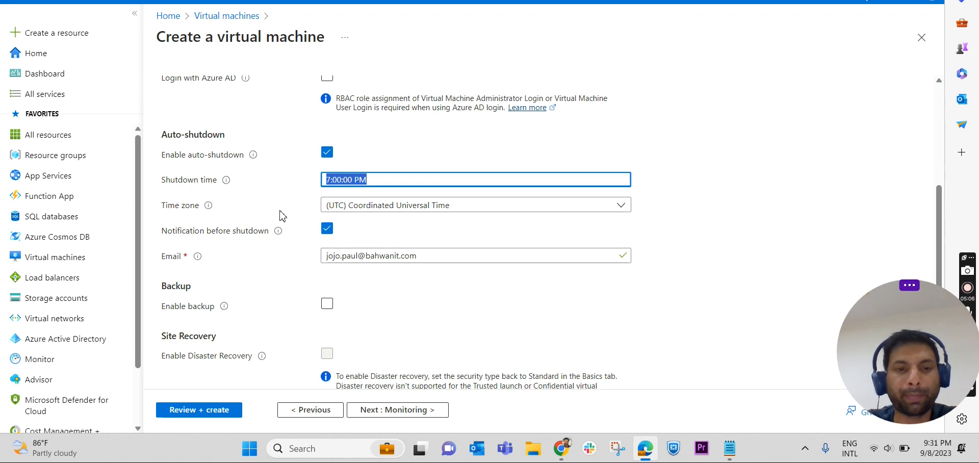
click(325, 154)
click(325, 155)
click(326, 156)
drag(332, 181, 320, 182)
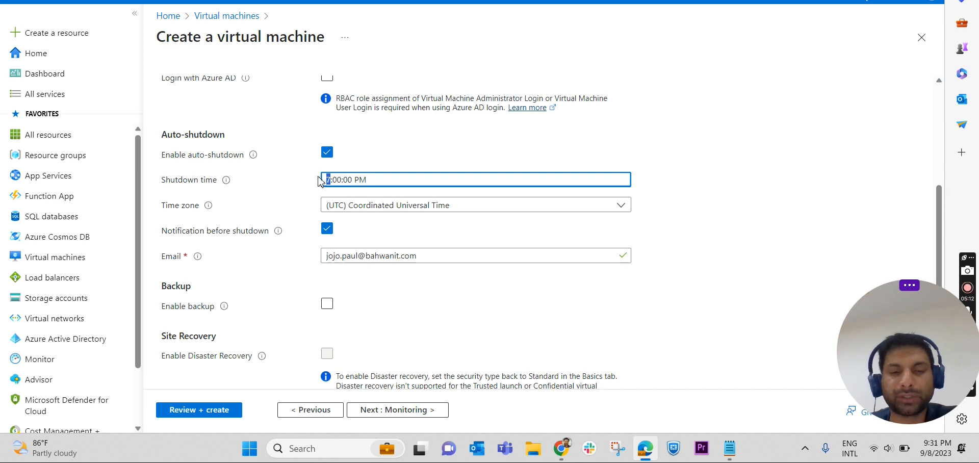
text(9)
click(768, 168)
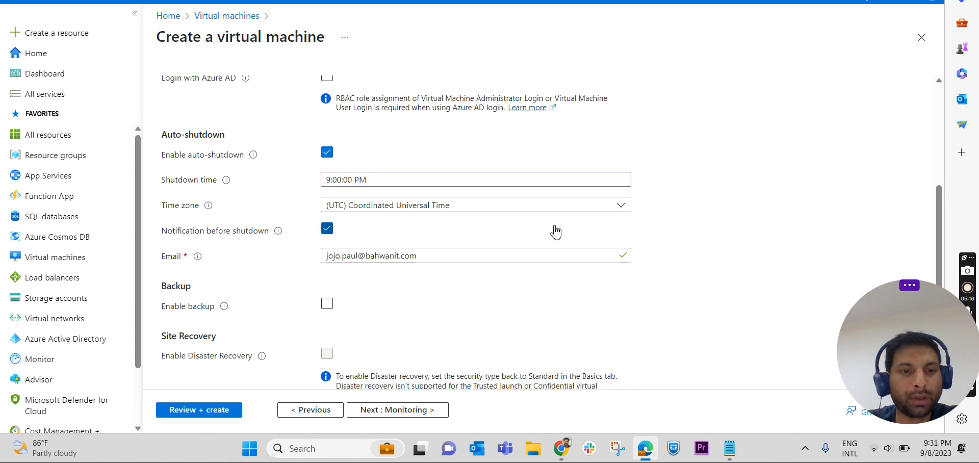
Set the shutdown time zone to (UTC+04:00) Abu Dhabi, Muscat
click(506, 210)
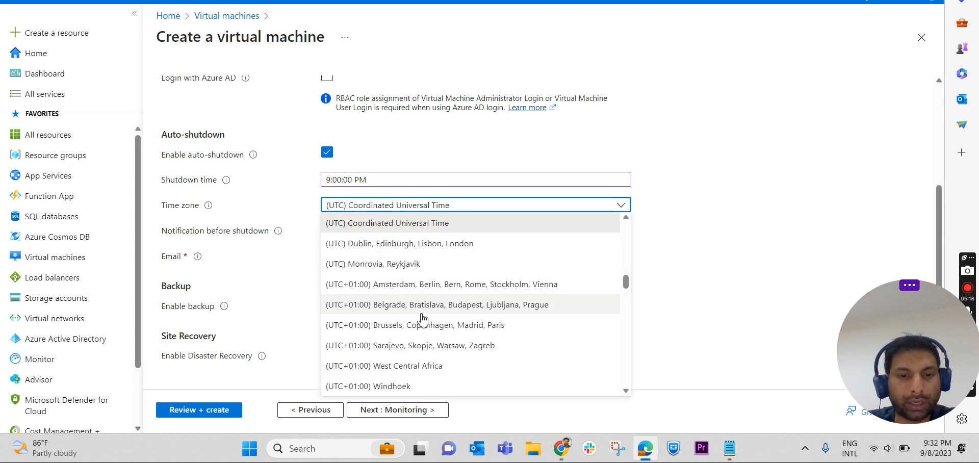
scroll(422, 319, down, 15)
scroll(434, 305, up, 2)
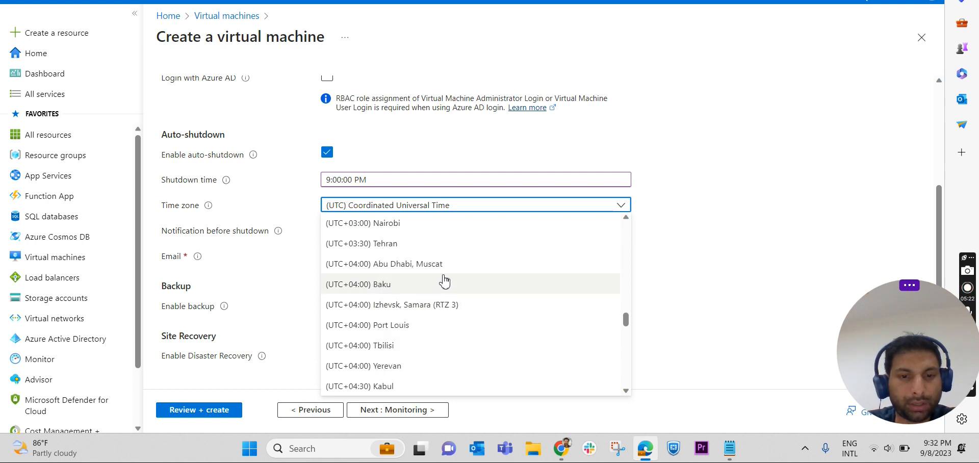
click(442, 264)
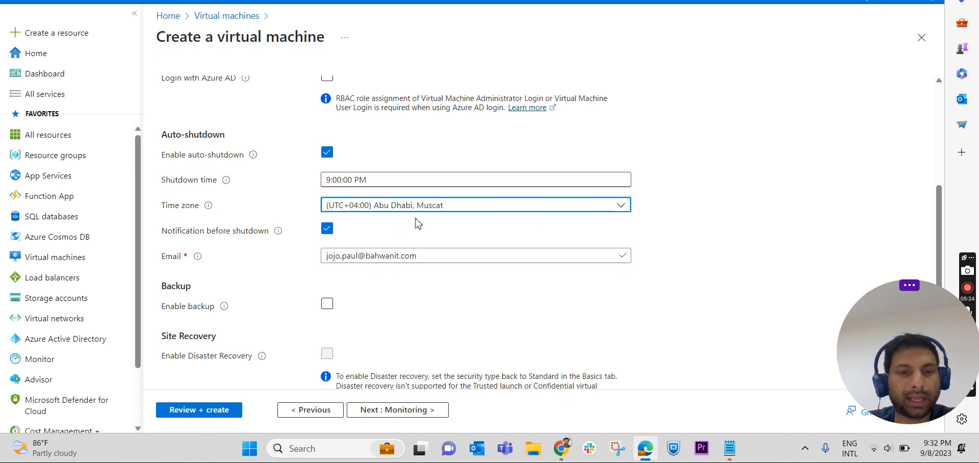
Clear the stray notification email entry and turn off notification before shutdown
scroll(459, 231, down, 2)
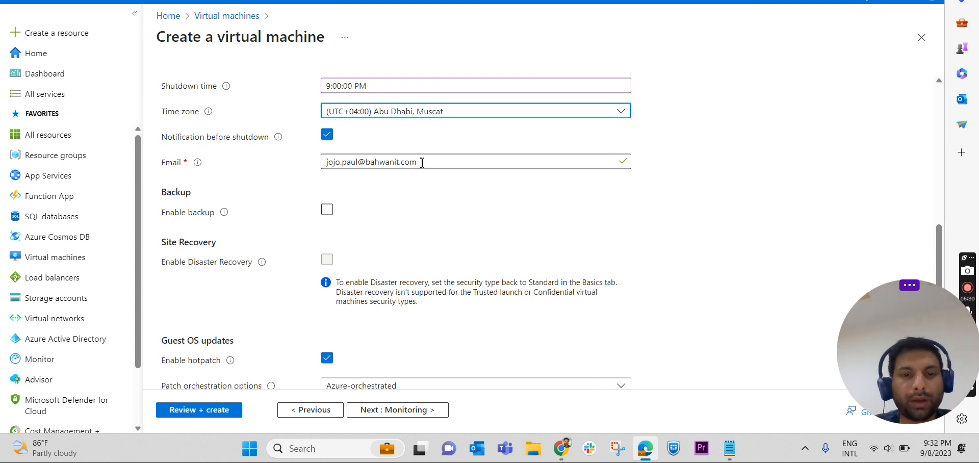
drag(423, 161, 255, 162)
text(\)
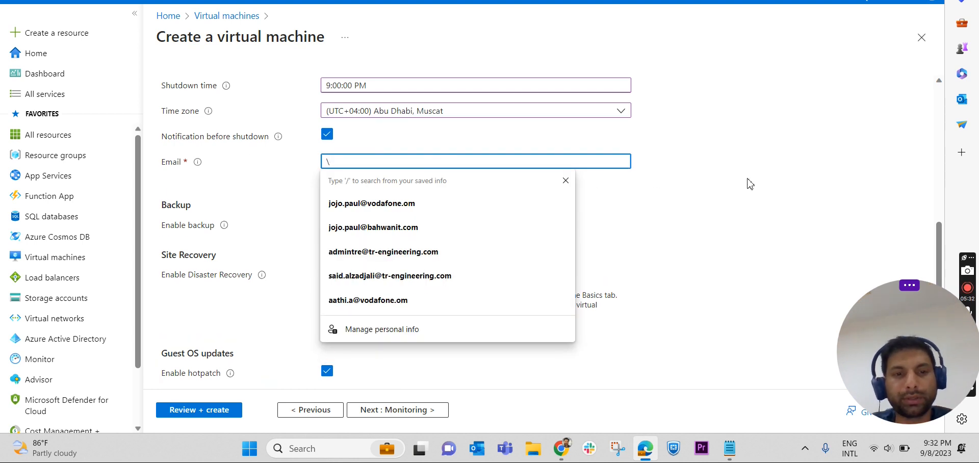
click(343, 167)
key(BackSpace)
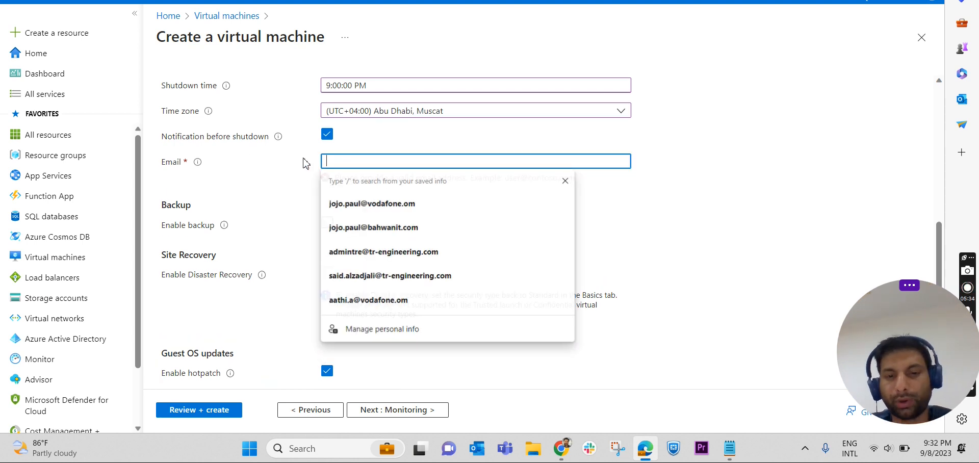
click(327, 135)
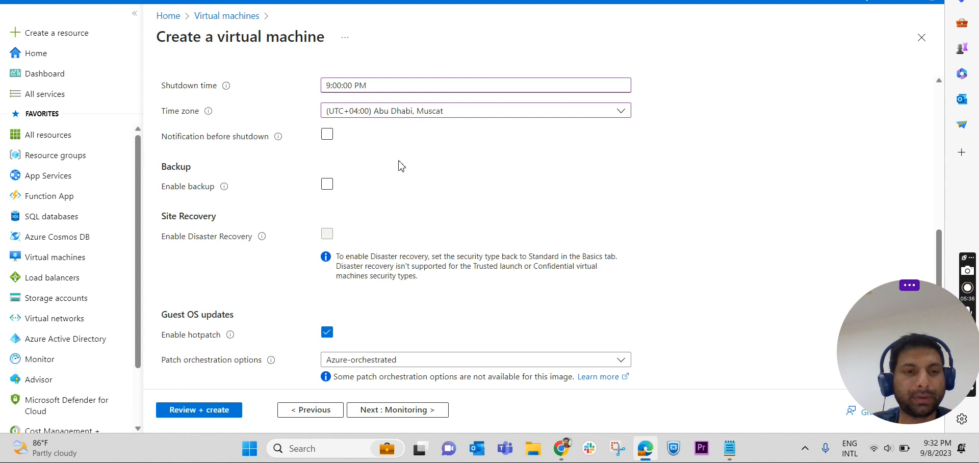
scroll(409, 168, down, 1)
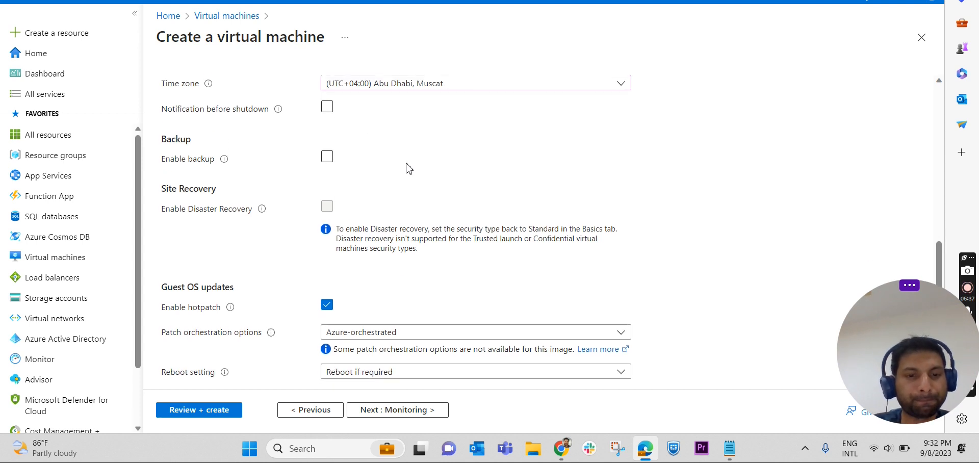
Skip through Monitoring, Advanced and Tags to Review + create, then create TestVM after validation passes
click(392, 408)
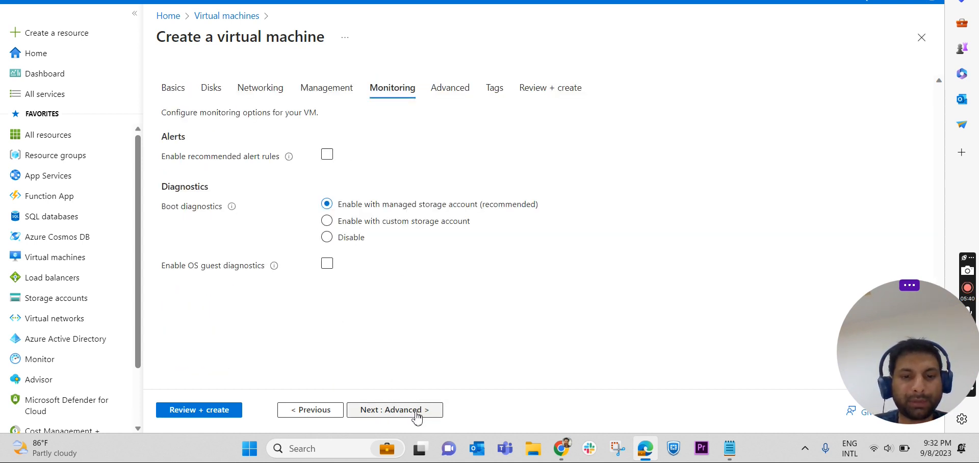
click(415, 411)
scroll(439, 203, down, 5)
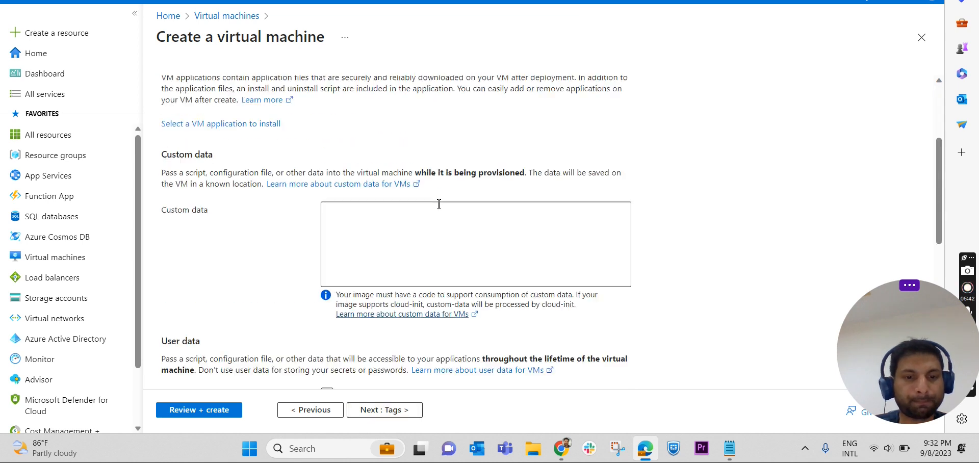
scroll(408, 306, down, 5)
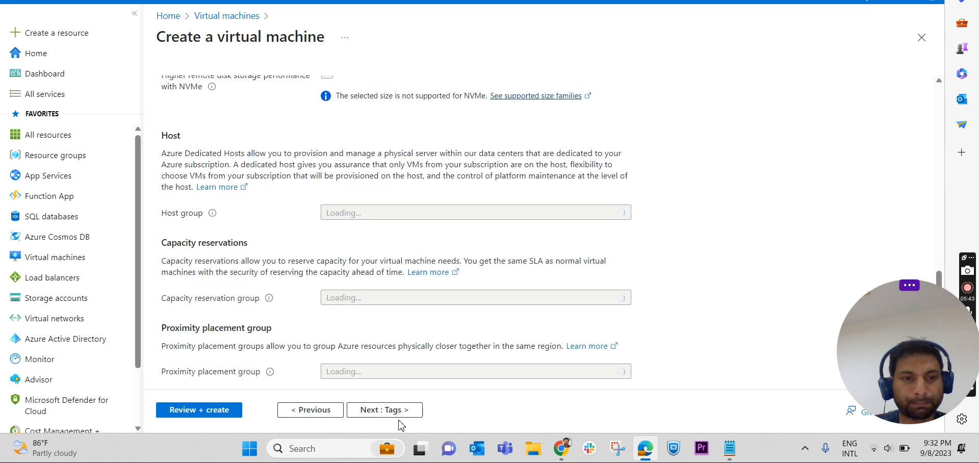
click(391, 416)
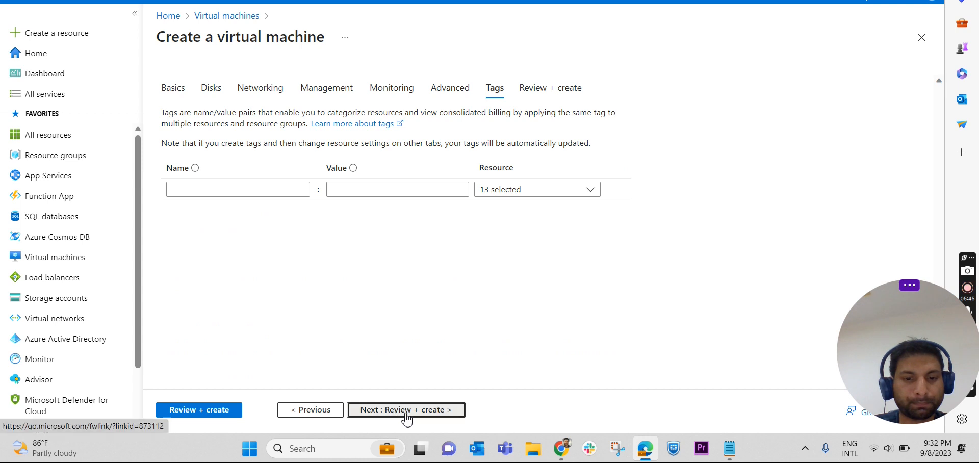
click(405, 416)
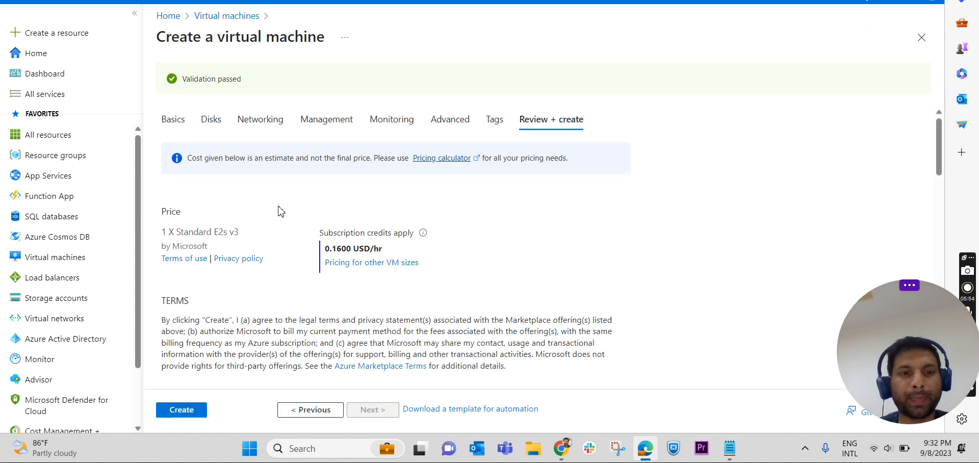
triple_click(247, 81)
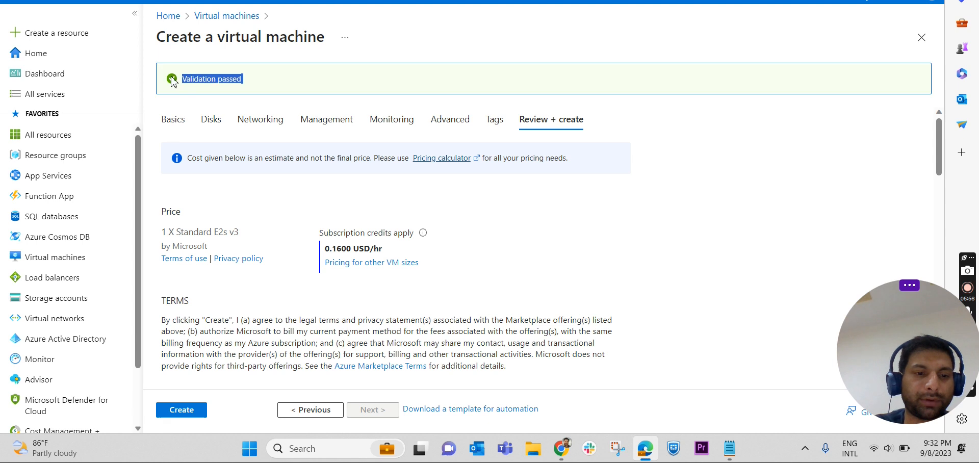
click(191, 410)
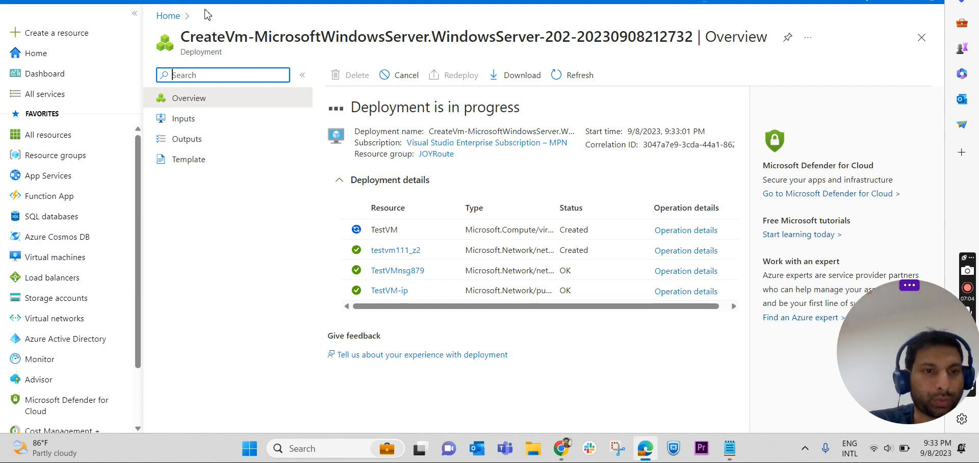
Return to the portal Home page while the TestVM deployment runs
click(162, 17)
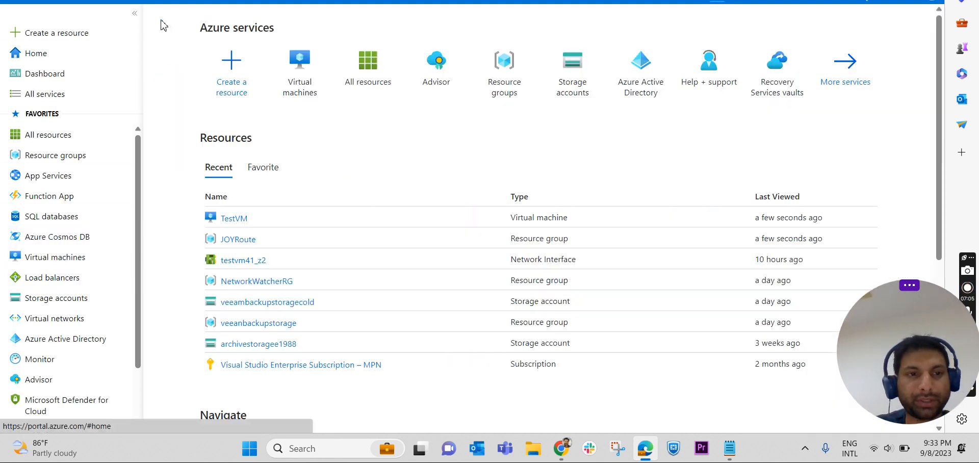
Open the Virtual machines list and refresh repeatedly to track TestVM's Creating status
click(299, 66)
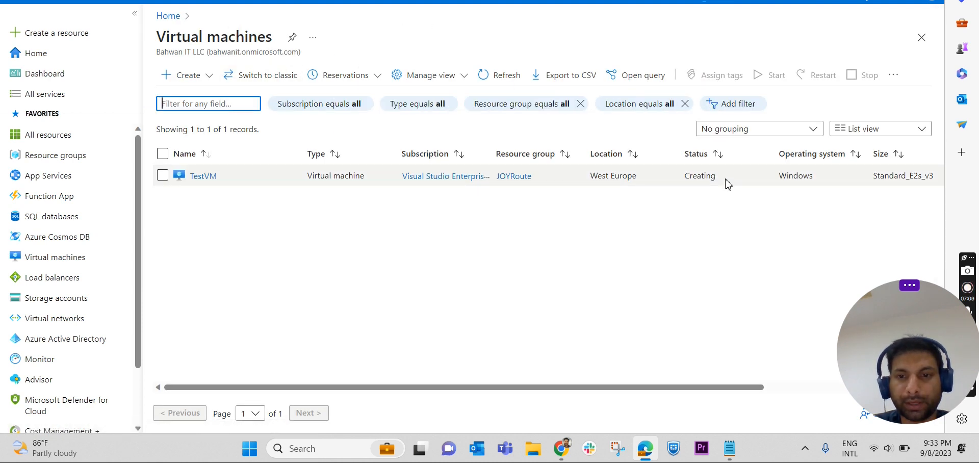
drag(722, 181, 670, 177)
click(603, 240)
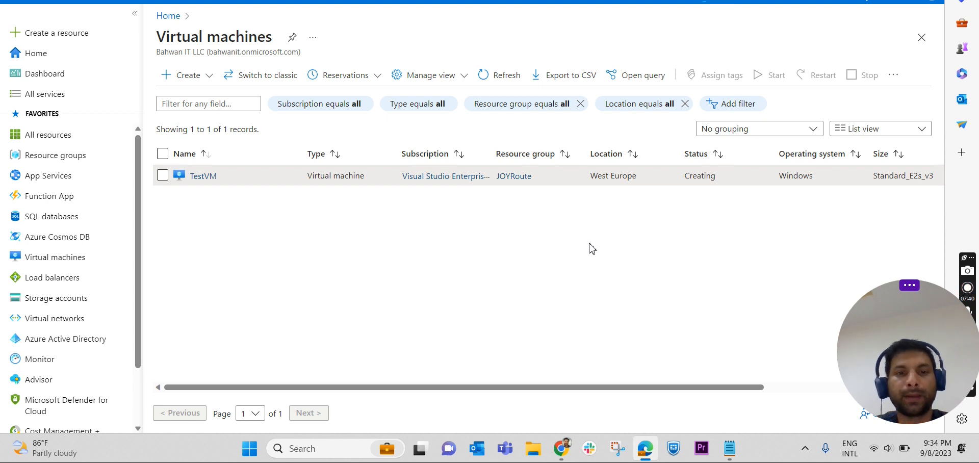
click(491, 80)
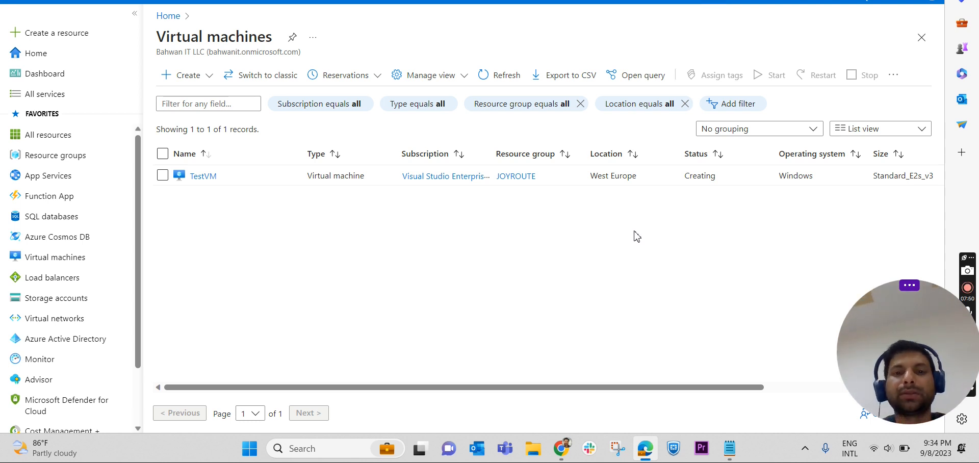
click(502, 78)
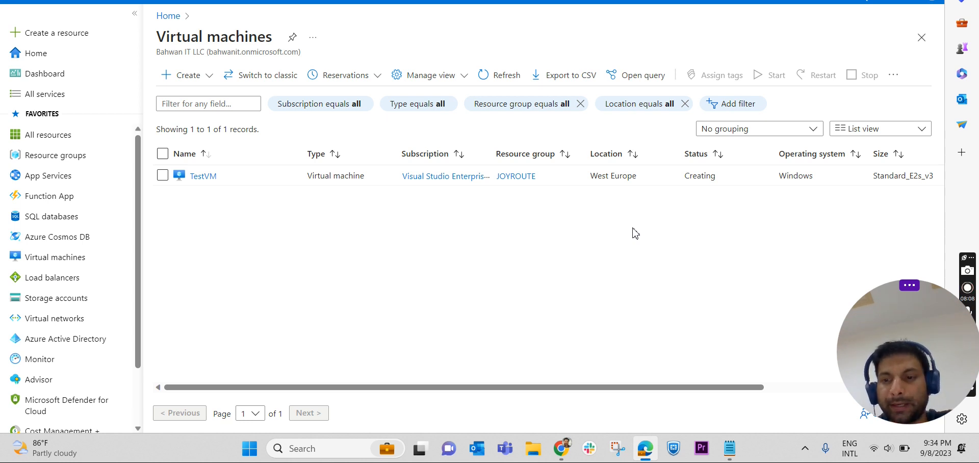
click(518, 81)
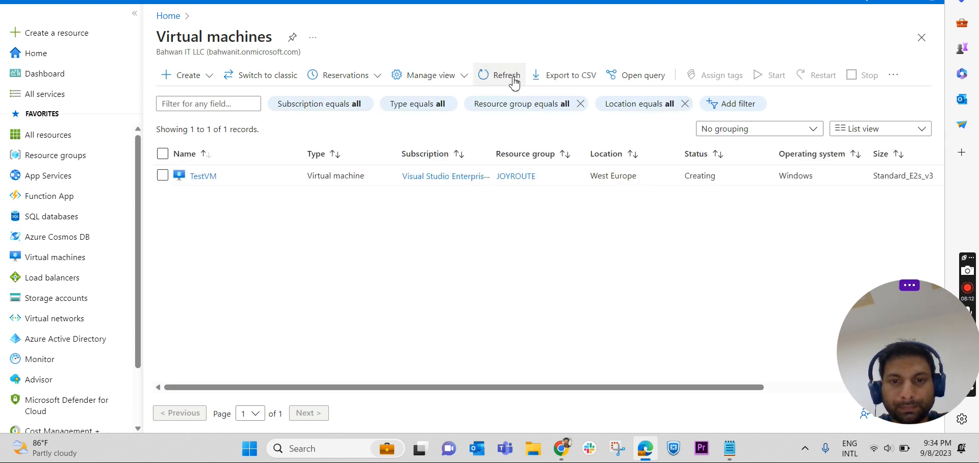
click(516, 80)
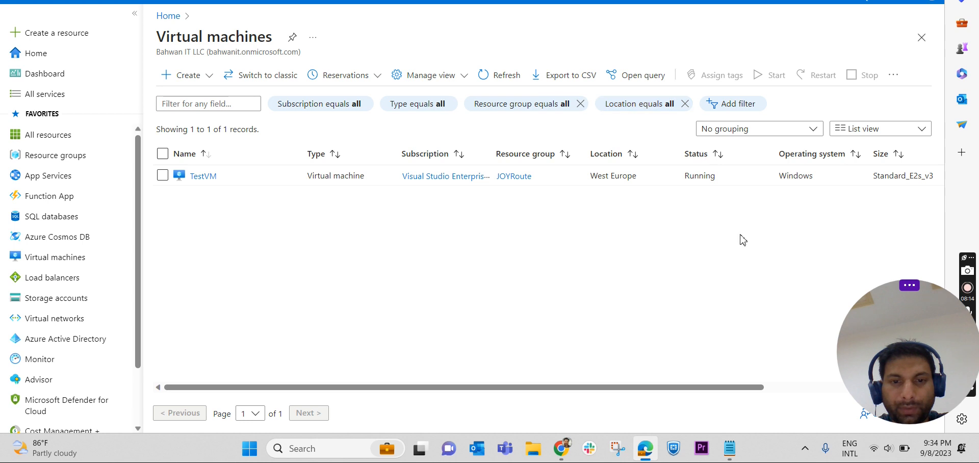
Open TestVM's overview and check its location, size and public IP in Essentials
click(213, 178)
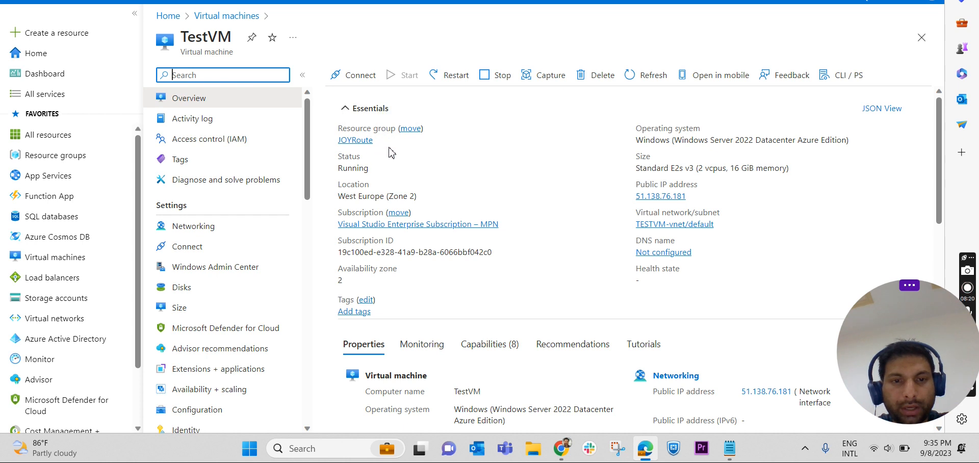
drag(418, 197, 330, 196)
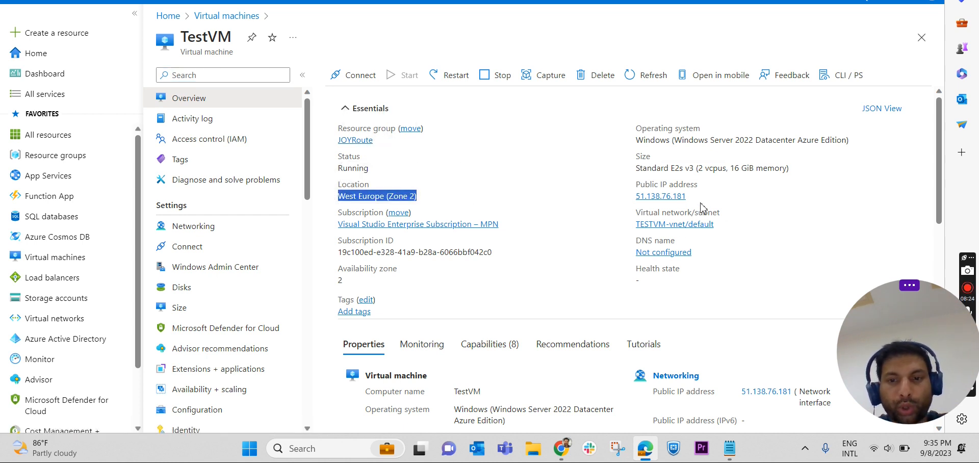
drag(613, 200, 697, 201)
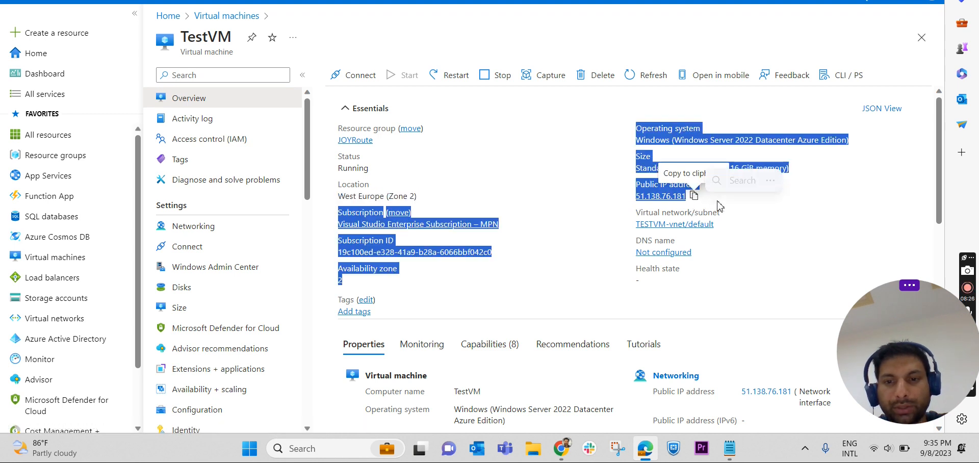
click(755, 199)
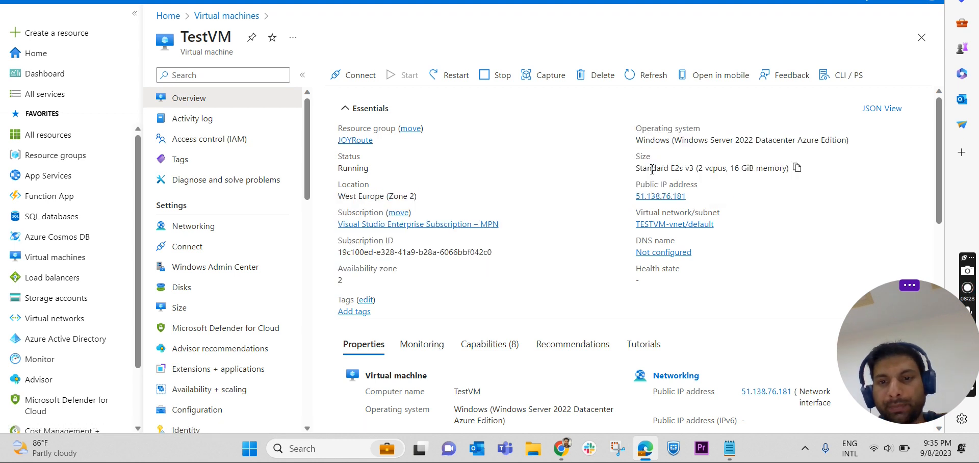
drag(634, 173, 702, 169)
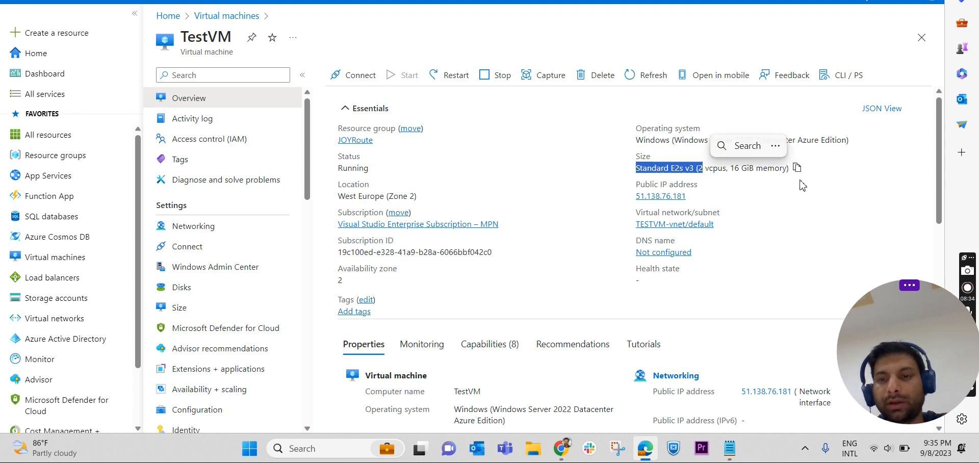
scroll(802, 185, down, 1)
scroll(796, 184, up, 1)
drag(712, 143, 759, 143)
scroll(800, 174, down, 3)
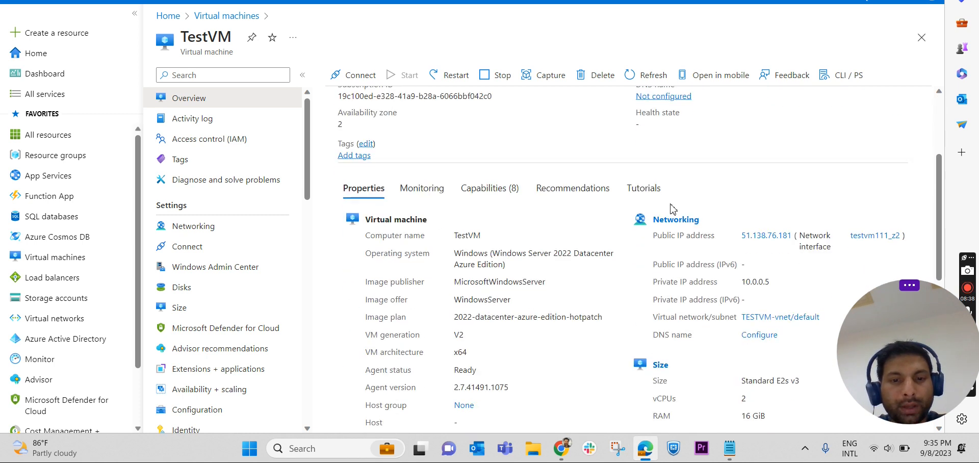
scroll(502, 225, down, 1)
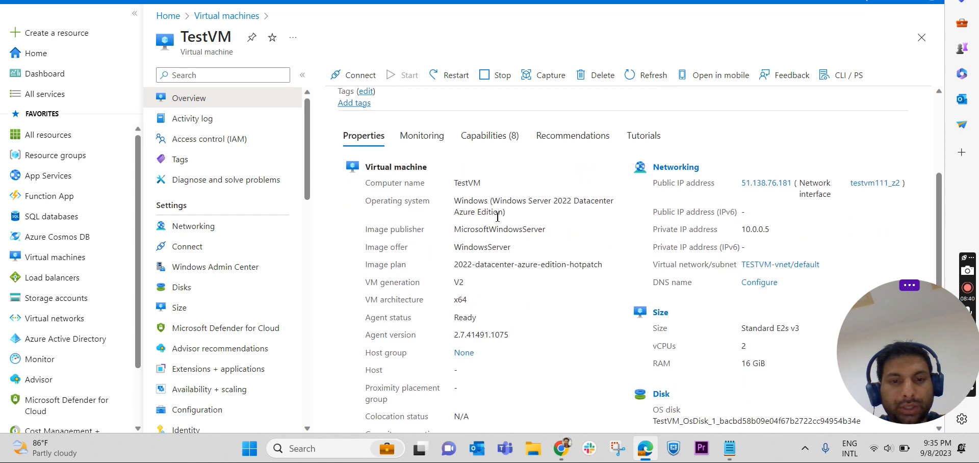
double_click(470, 182)
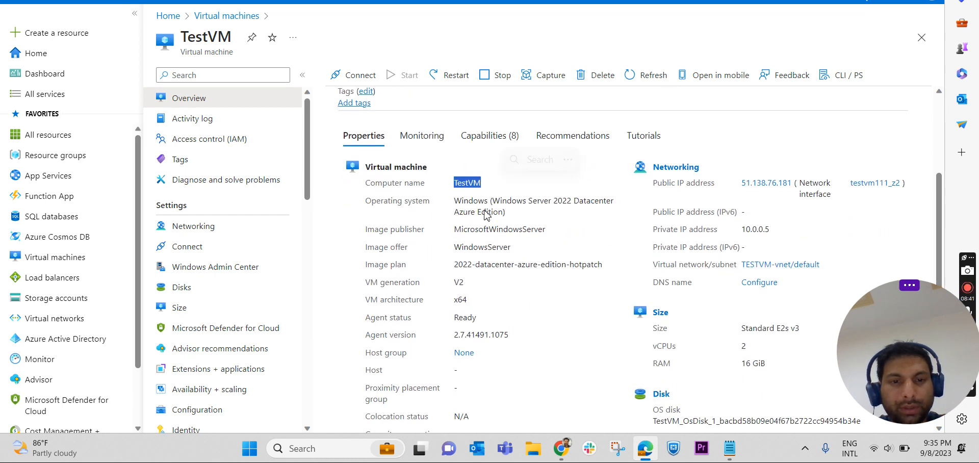
triple_click(458, 207)
scroll(452, 207, down, 1)
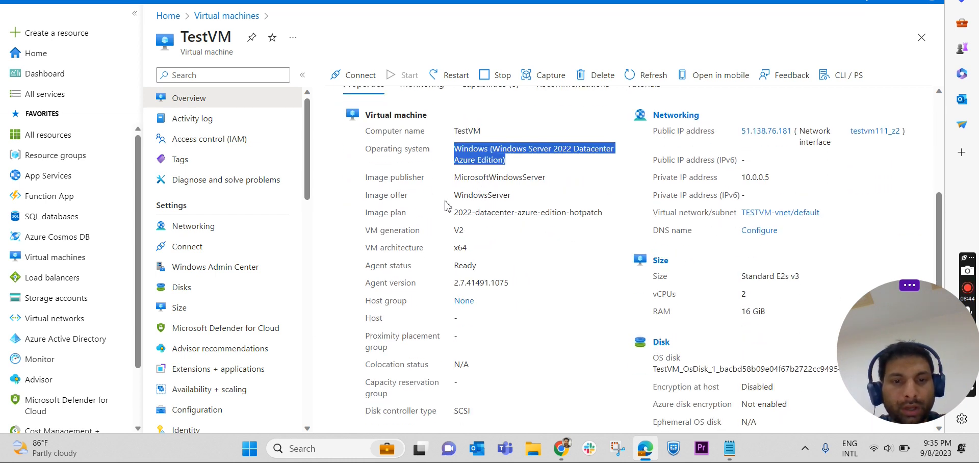
scroll(507, 229, down, 2)
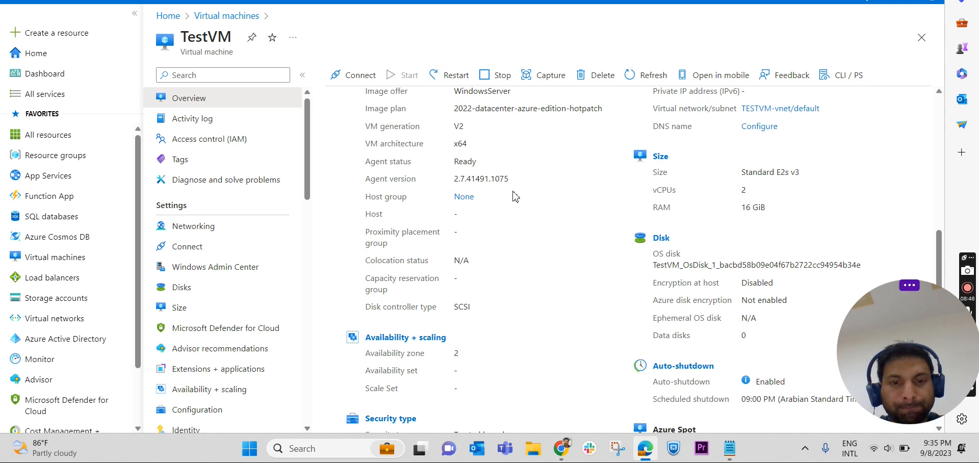
scroll(514, 199, down, 1)
scroll(502, 204, up, 2)
drag(814, 229, 712, 230)
drag(782, 258, 676, 259)
drag(796, 241, 667, 242)
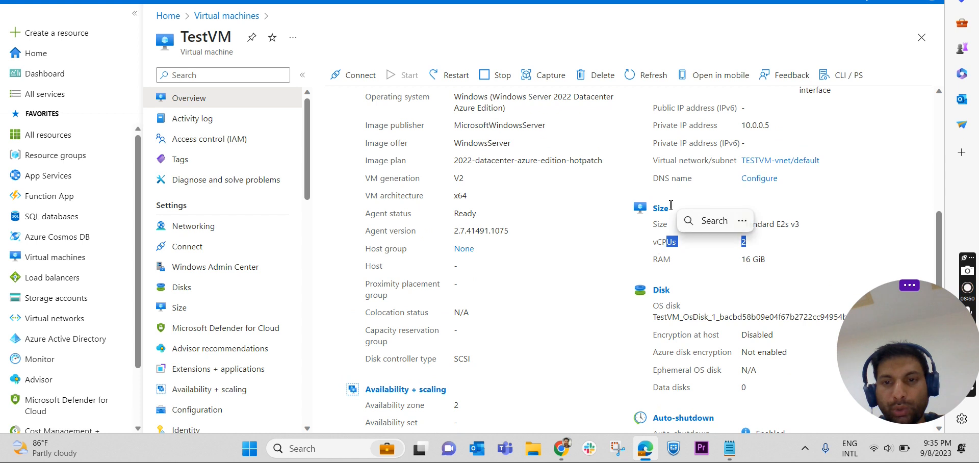
scroll(671, 205, down, 4)
scroll(770, 196, up, 5)
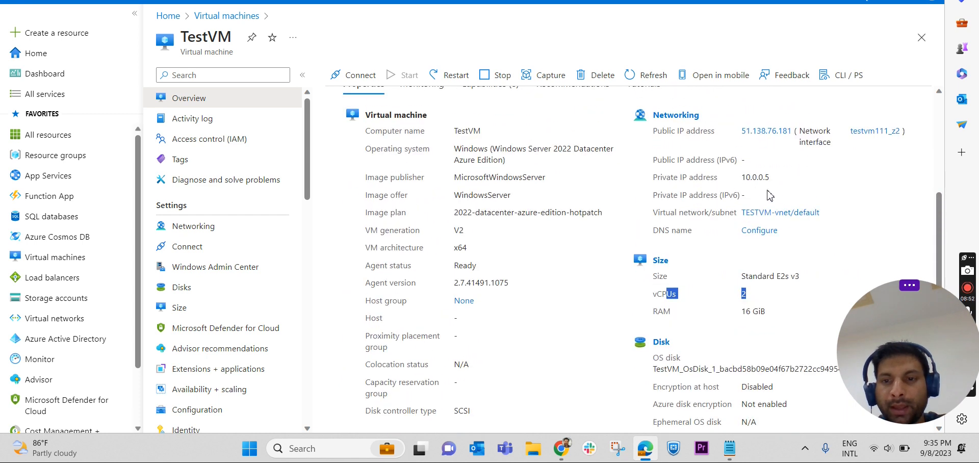
drag(652, 180, 775, 181)
click(744, 180)
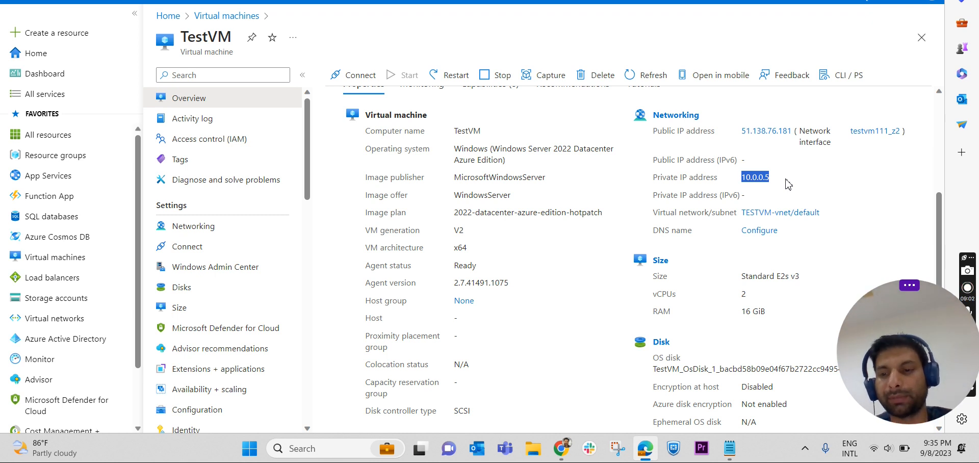
scroll(525, 251, down, 5)
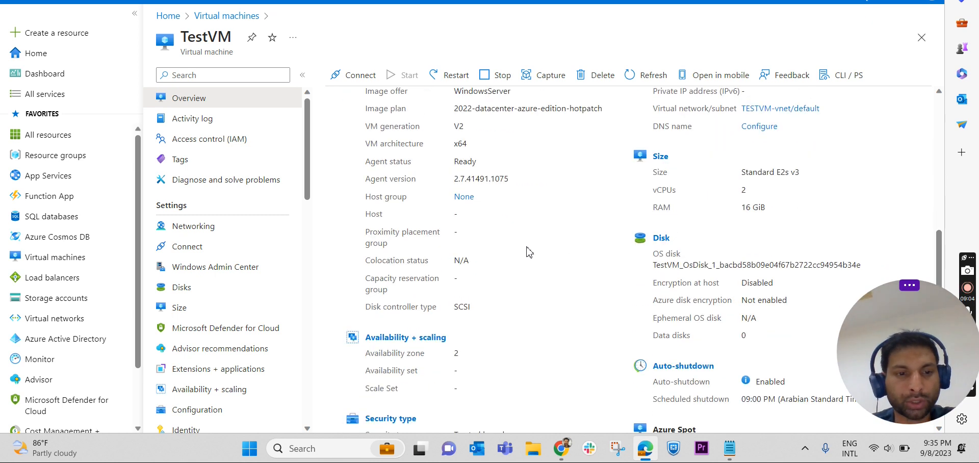